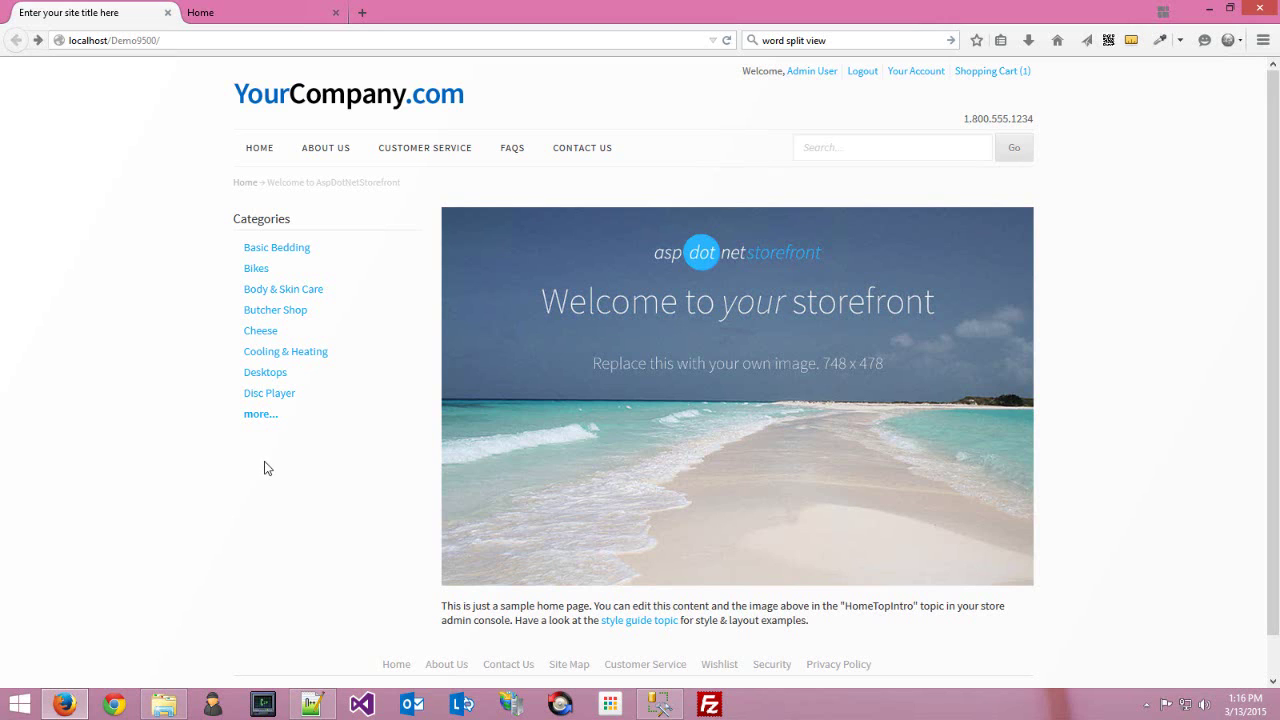
Open the AspDotNetStorefront 9500 demo site folder in File Explorer from the taskbar.
click(163, 704)
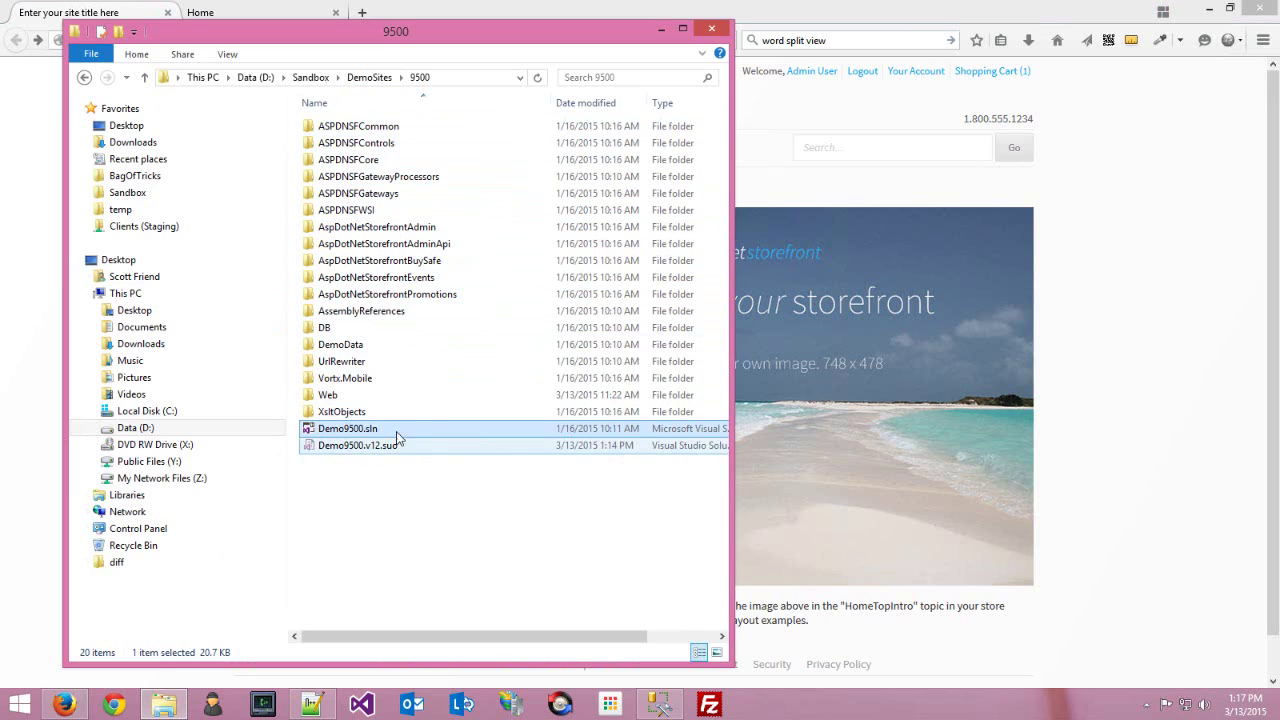
Enter the Web folder, compare App_Themes with App_Templates, and open App_Templates.
click(333, 397)
double_click(337, 397)
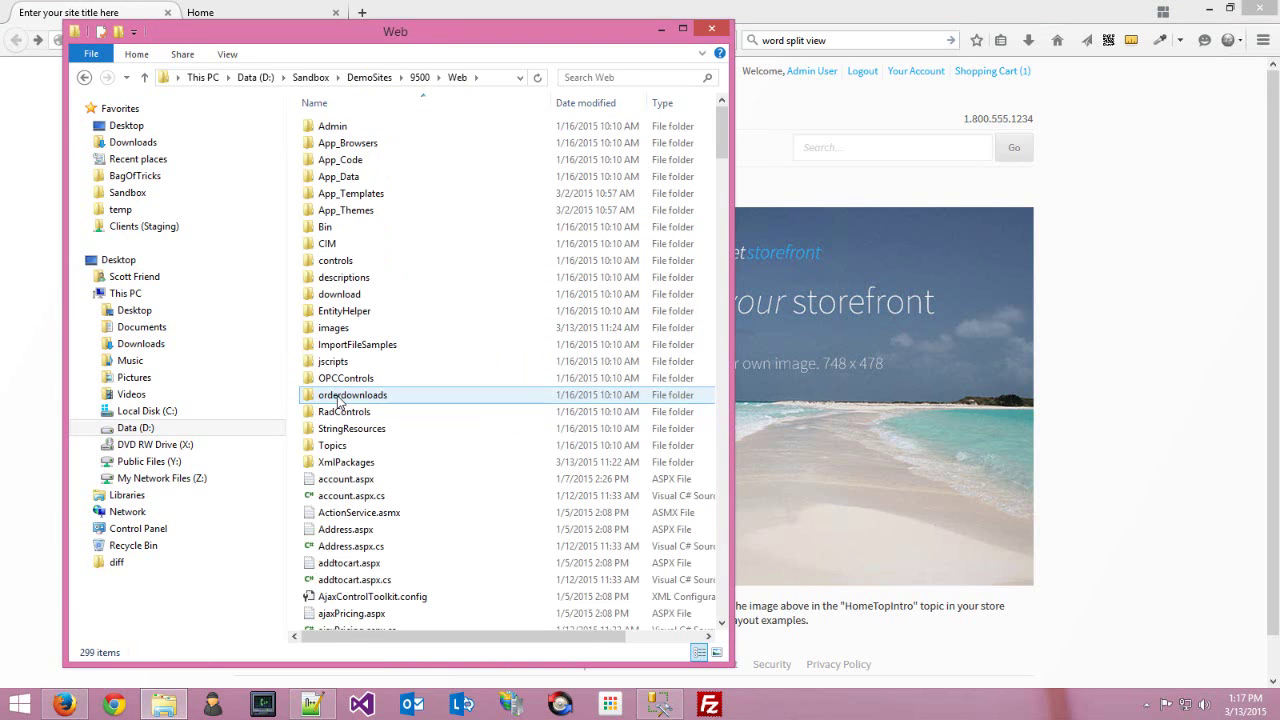
click(355, 208)
click(360, 195)
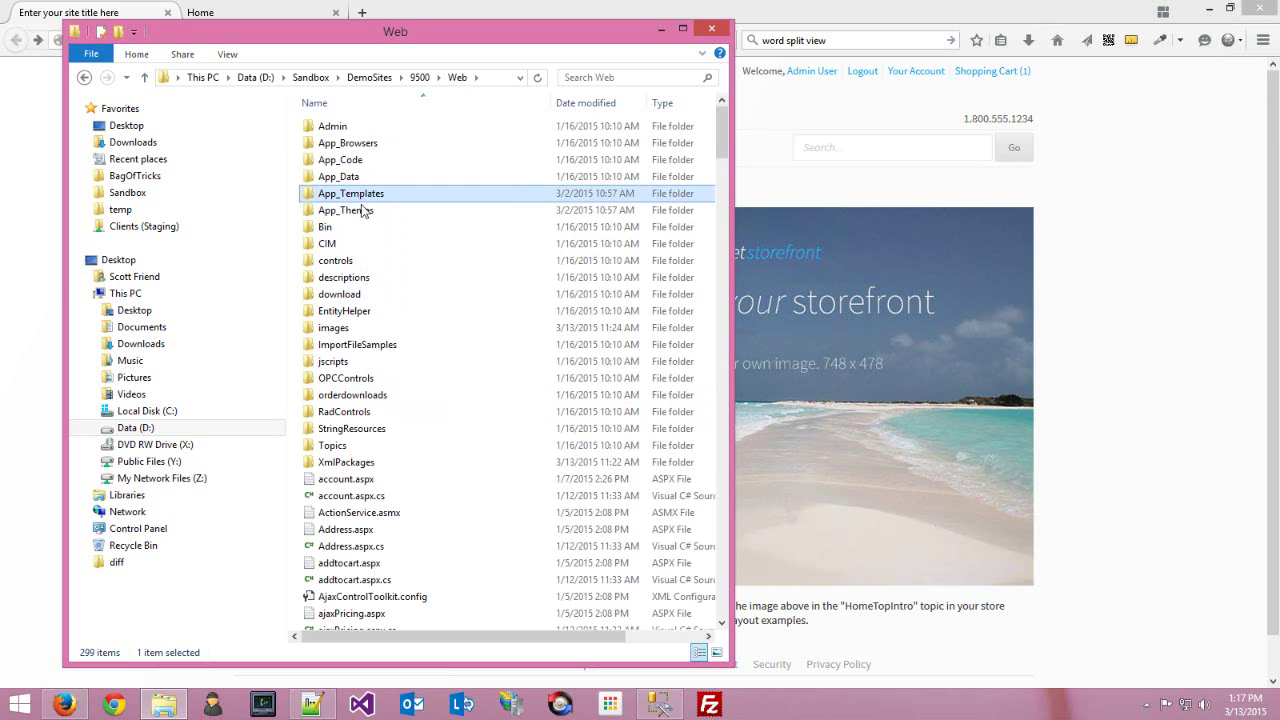
click(362, 213)
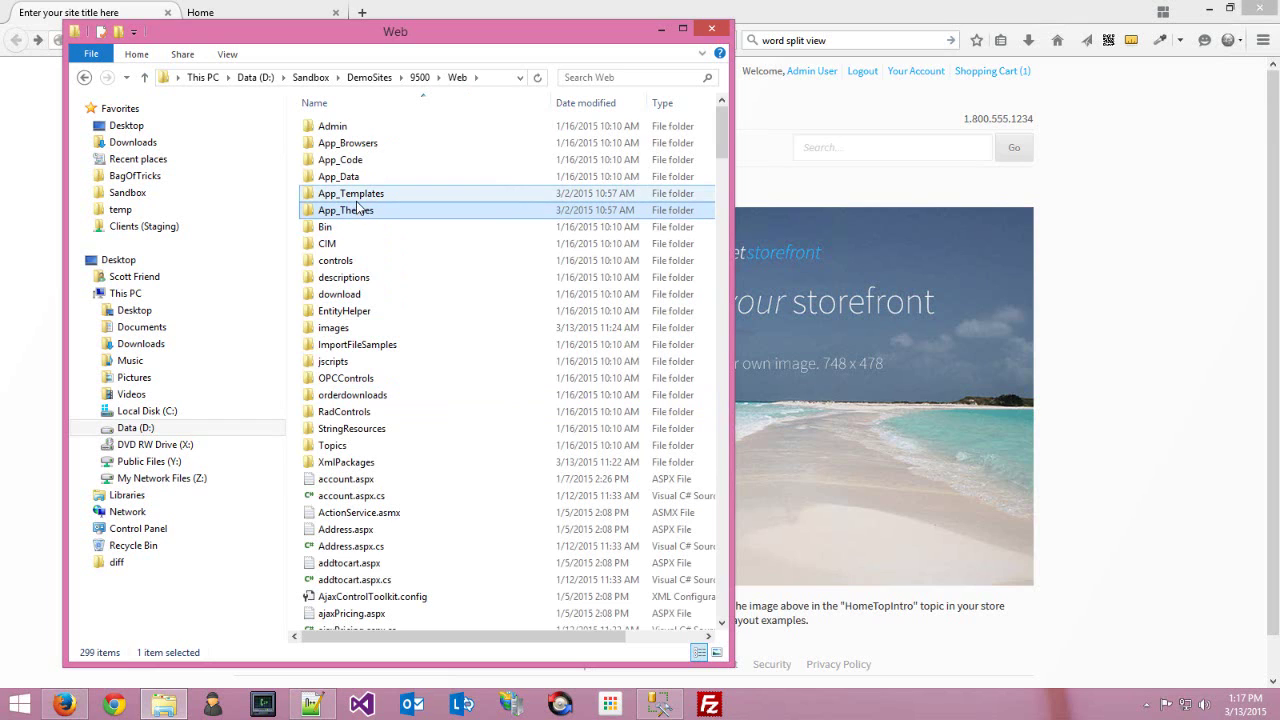
click(352, 203)
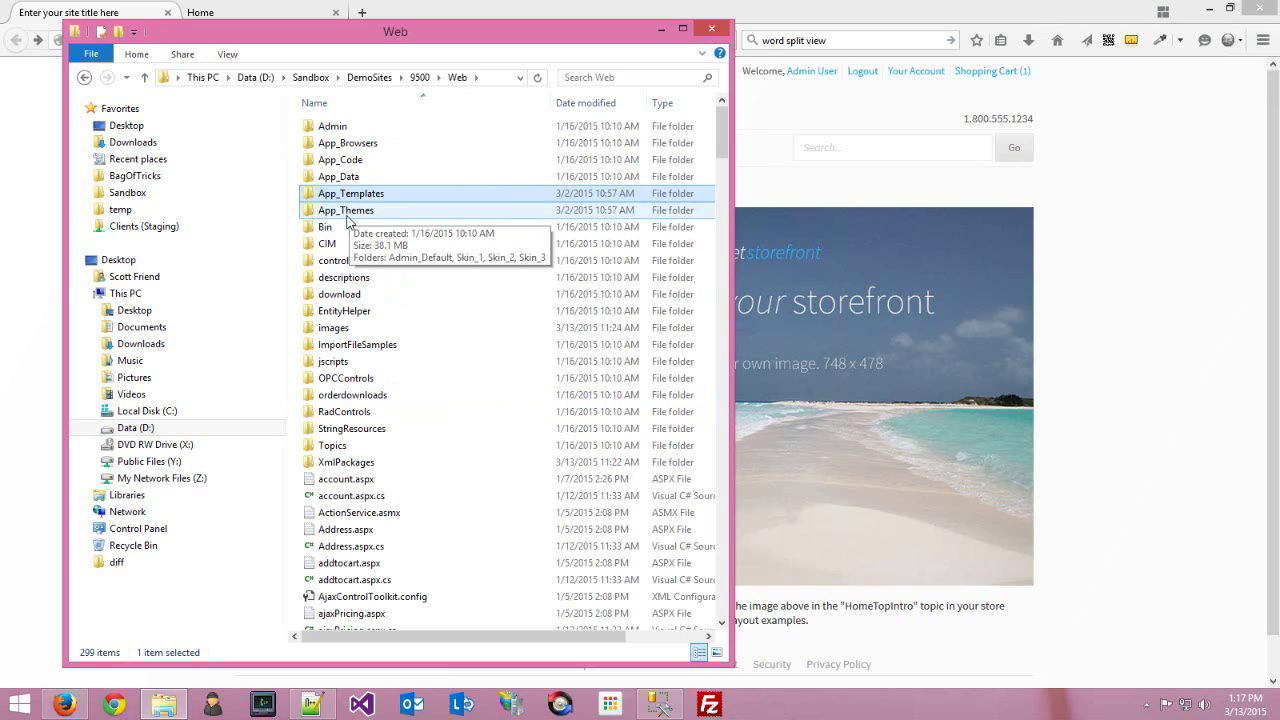
click(347, 213)
double_click(340, 198)
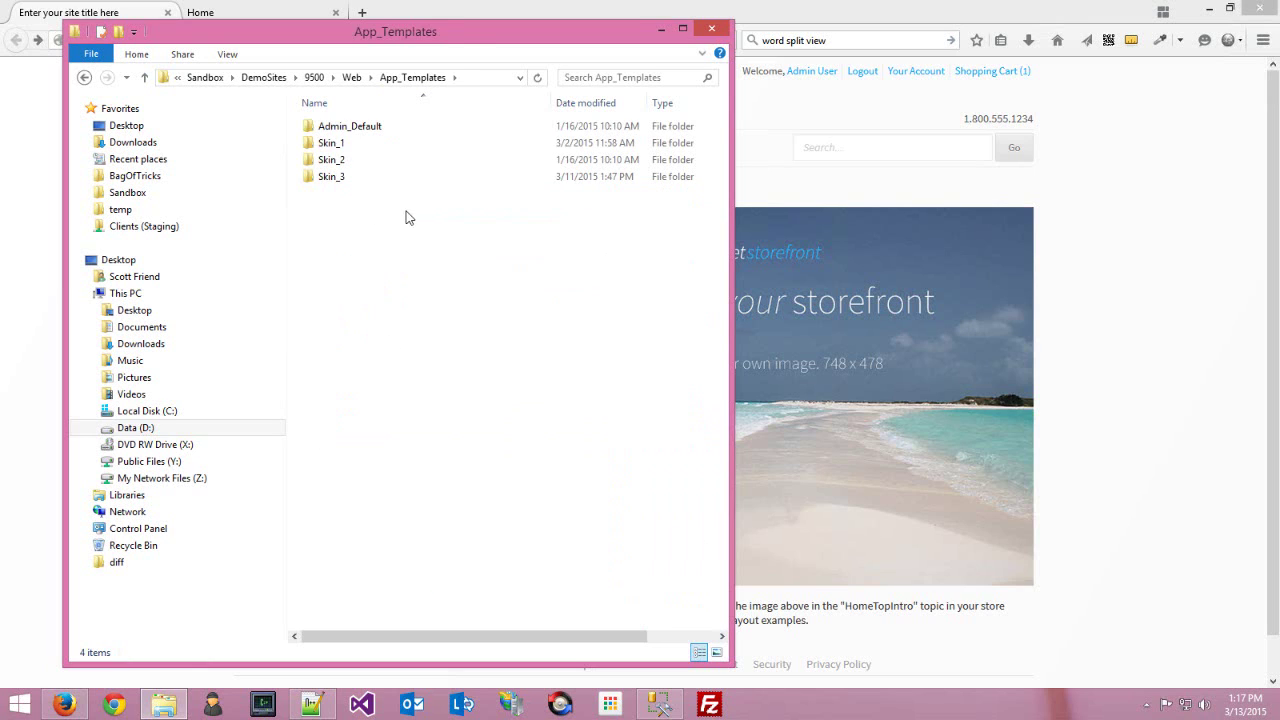
Review the Admin_Default and Skin_1 to Skin_3 template folders and move the window right.
click(351, 131)
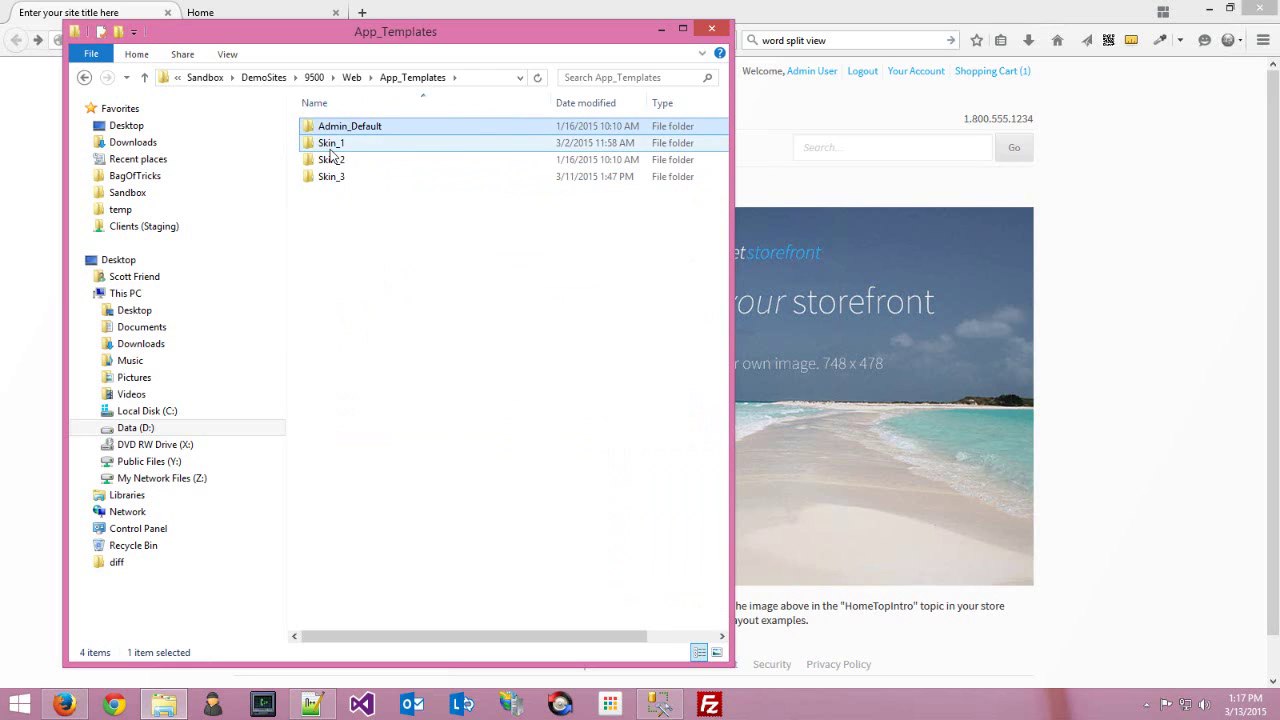
click(332, 145)
drag(378, 31, 955, 55)
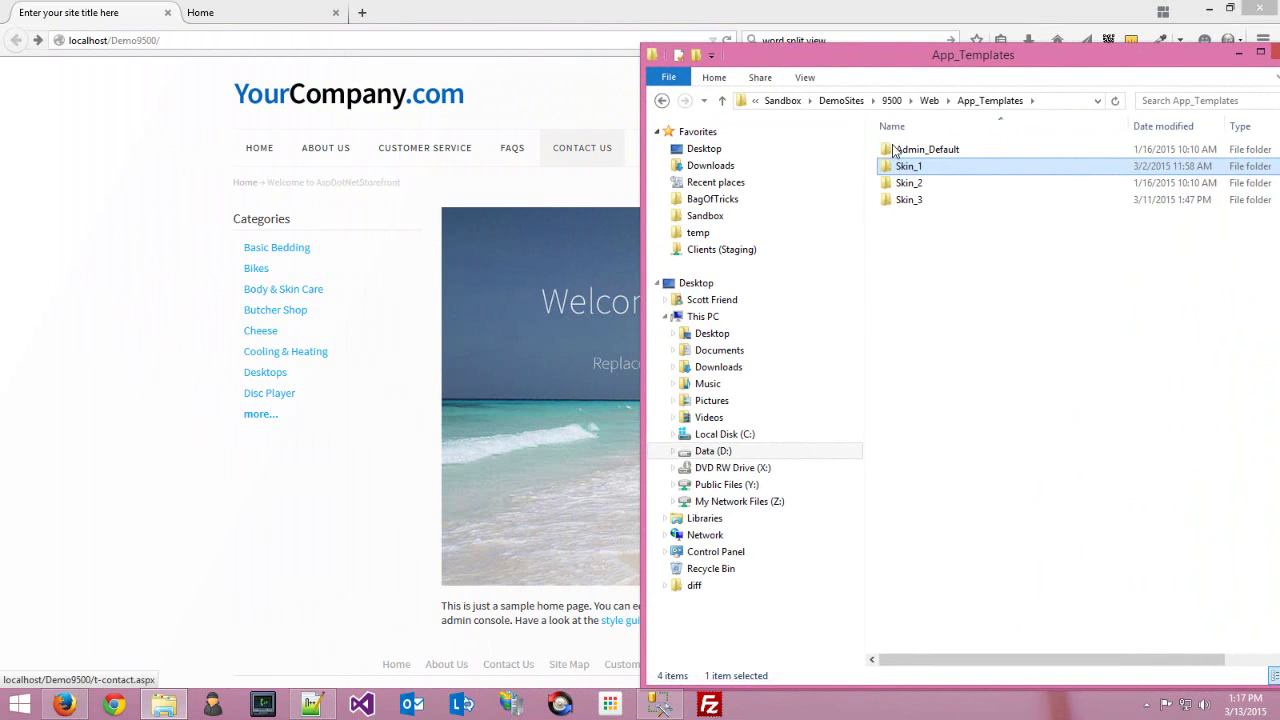
click(909, 187)
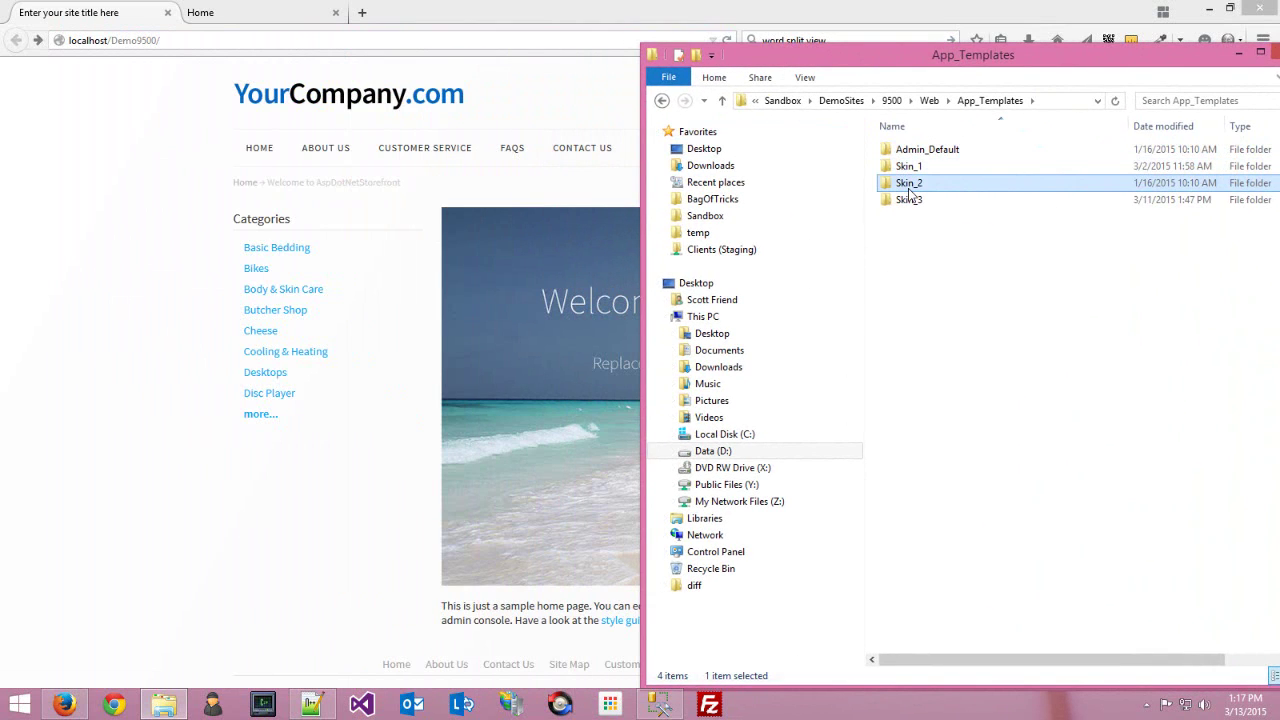
click(909, 203)
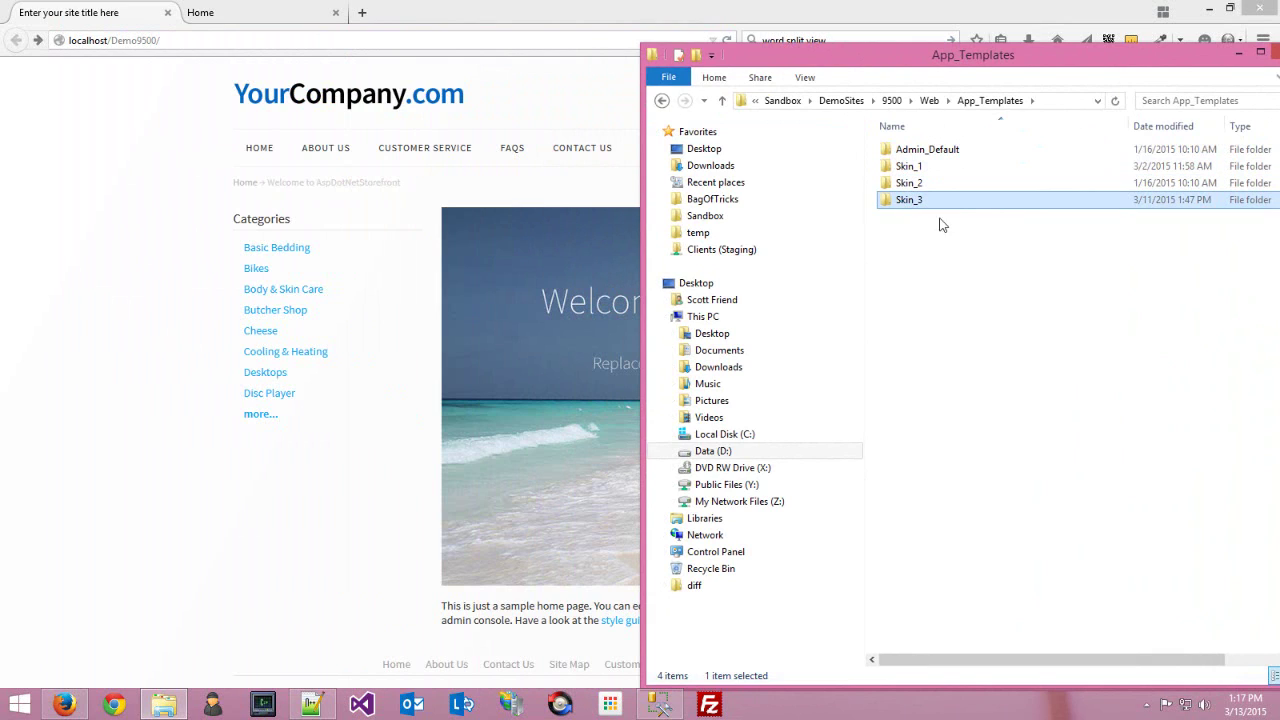
drag(991, 48, 927, 39)
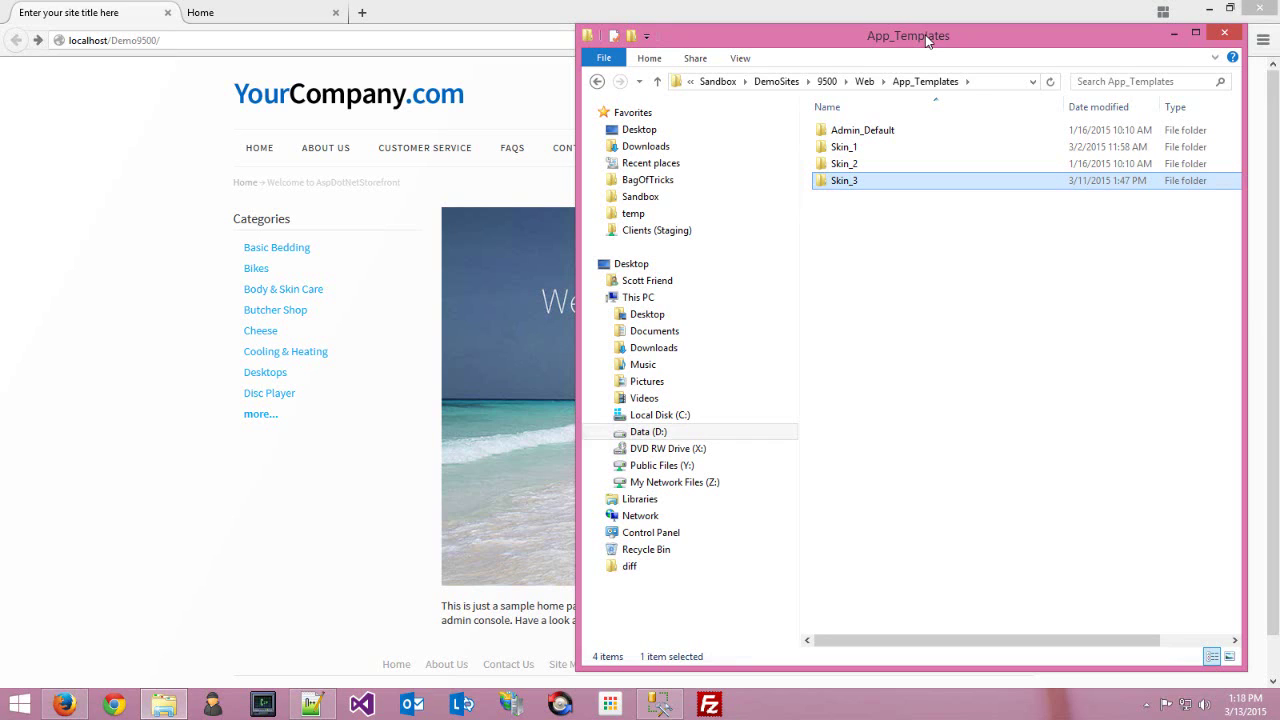
Inspect Skin_3's template.master and XmlPackages folder, then return to the Web folder.
double_click(838, 181)
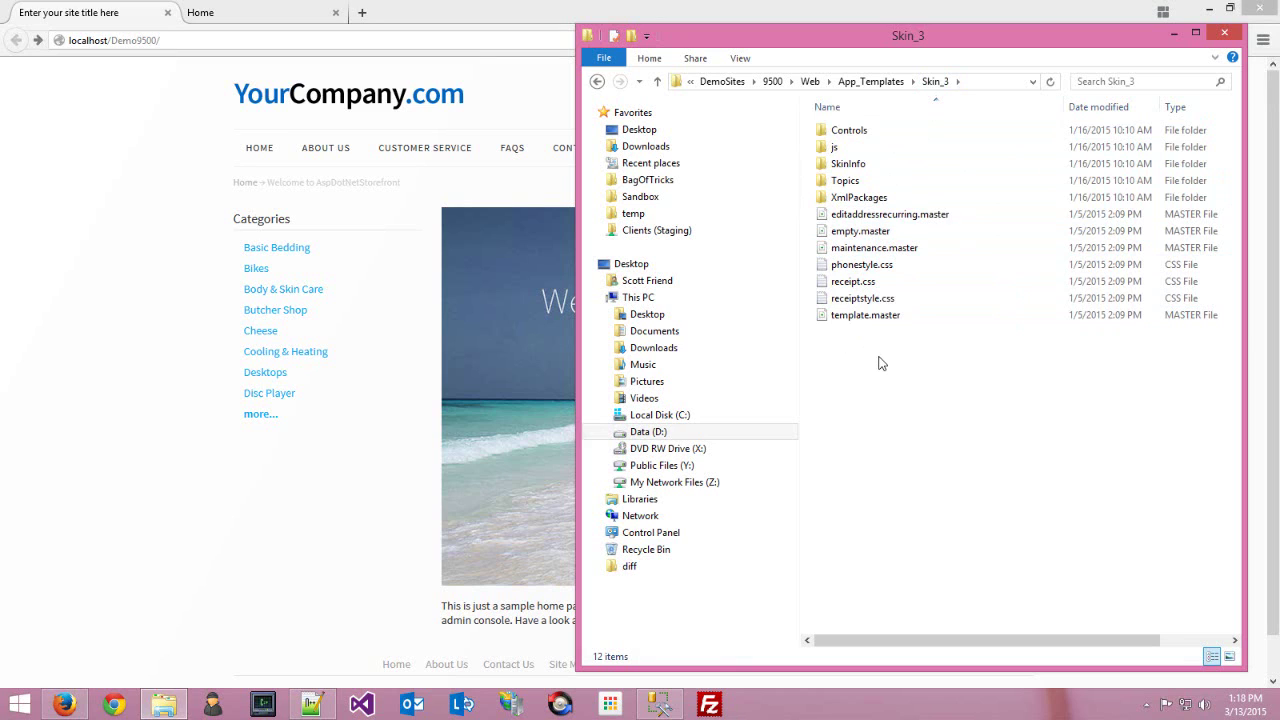
click(886, 317)
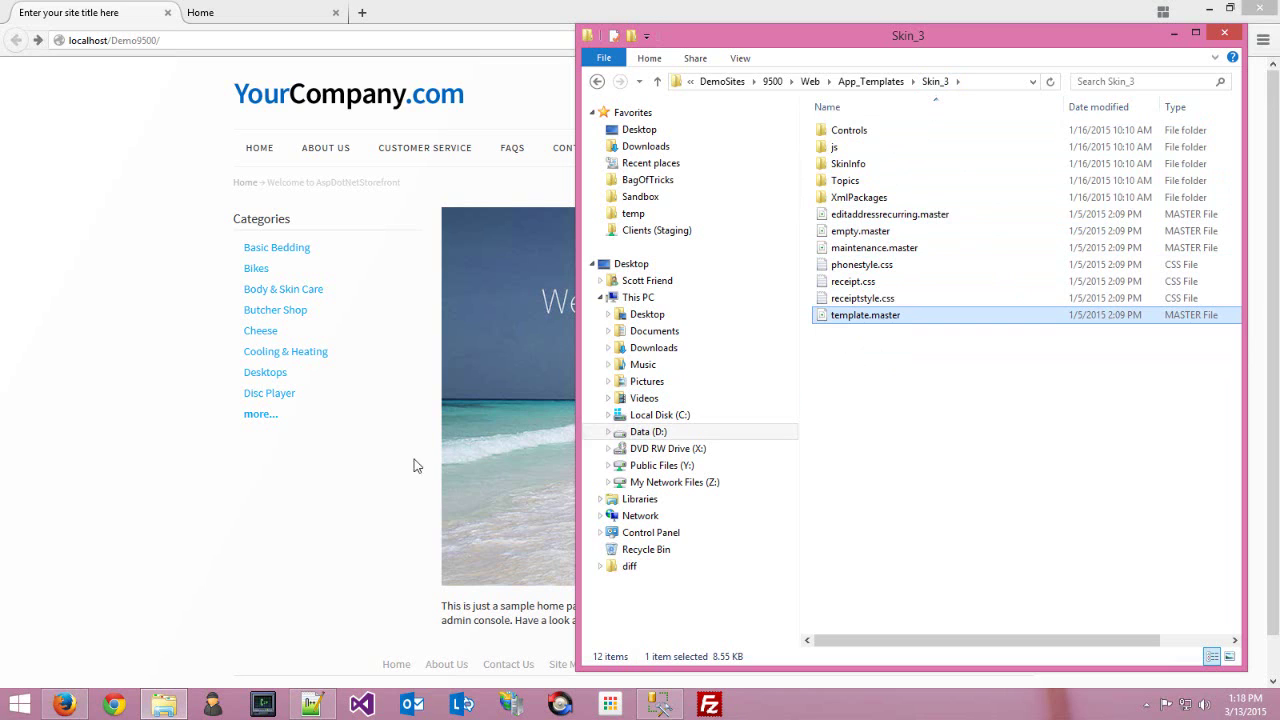
click(373, 472)
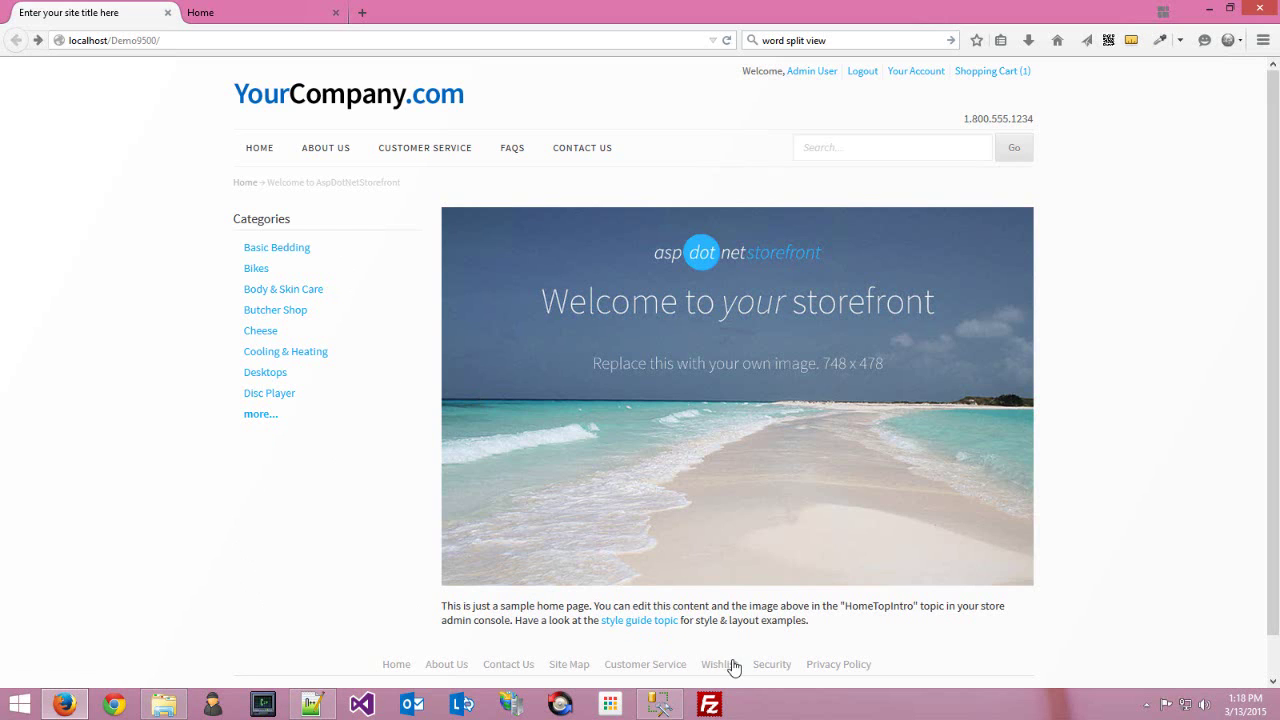
click(164, 704)
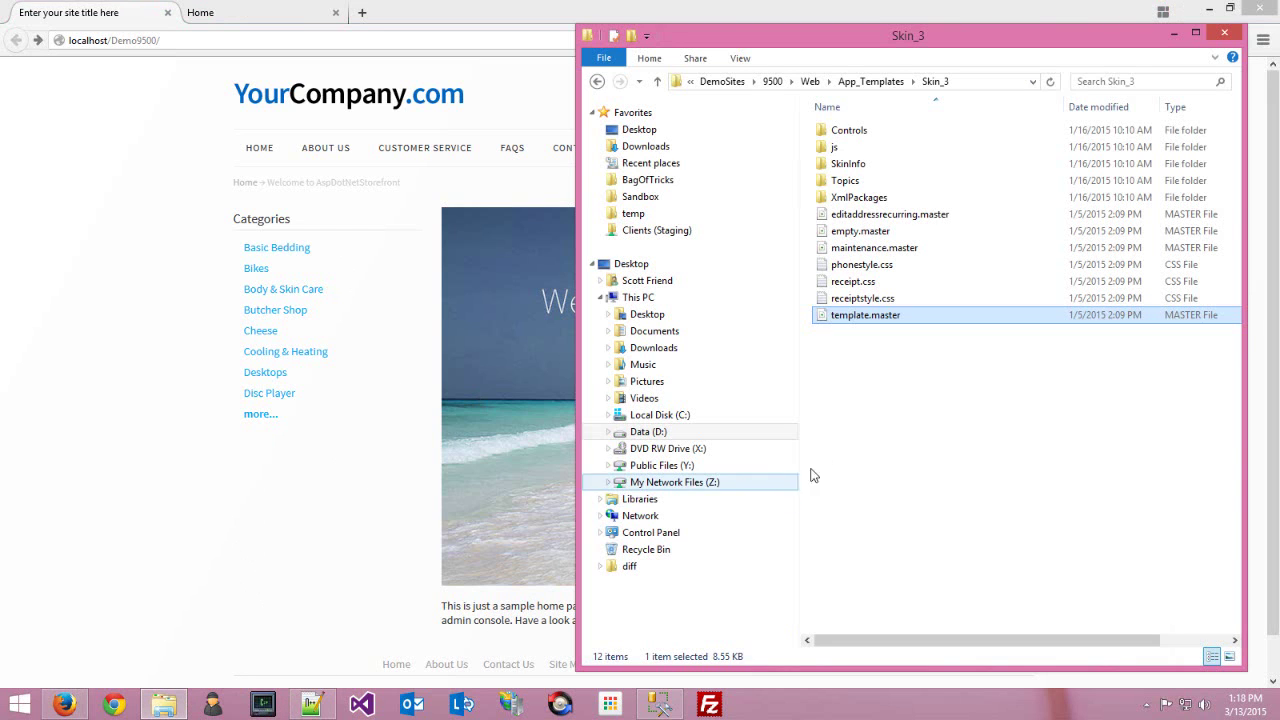
click(865, 452)
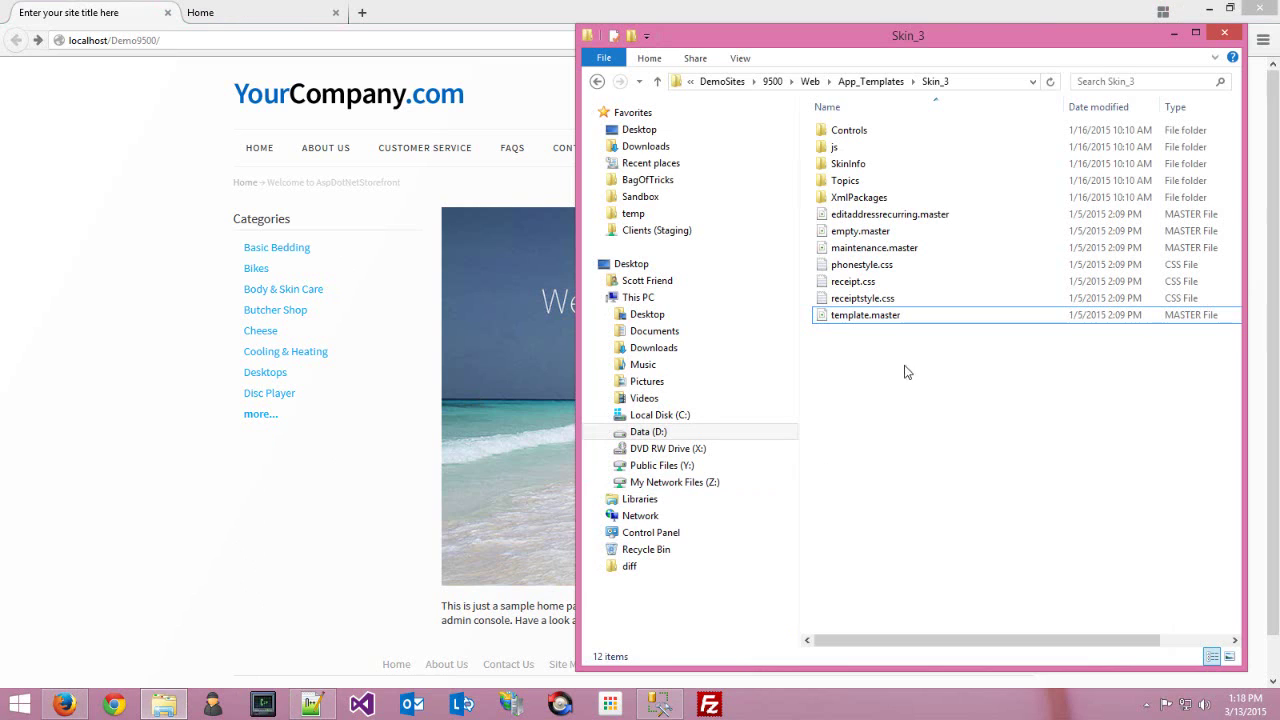
click(896, 316)
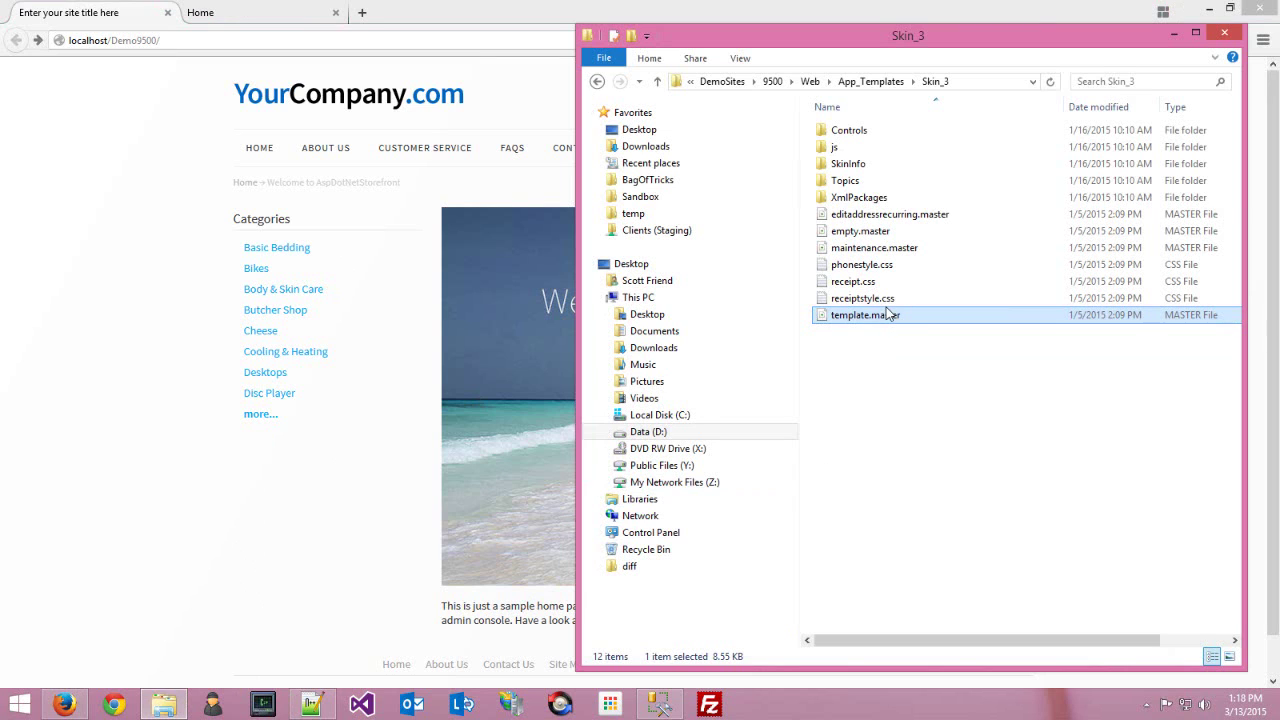
click(860, 199)
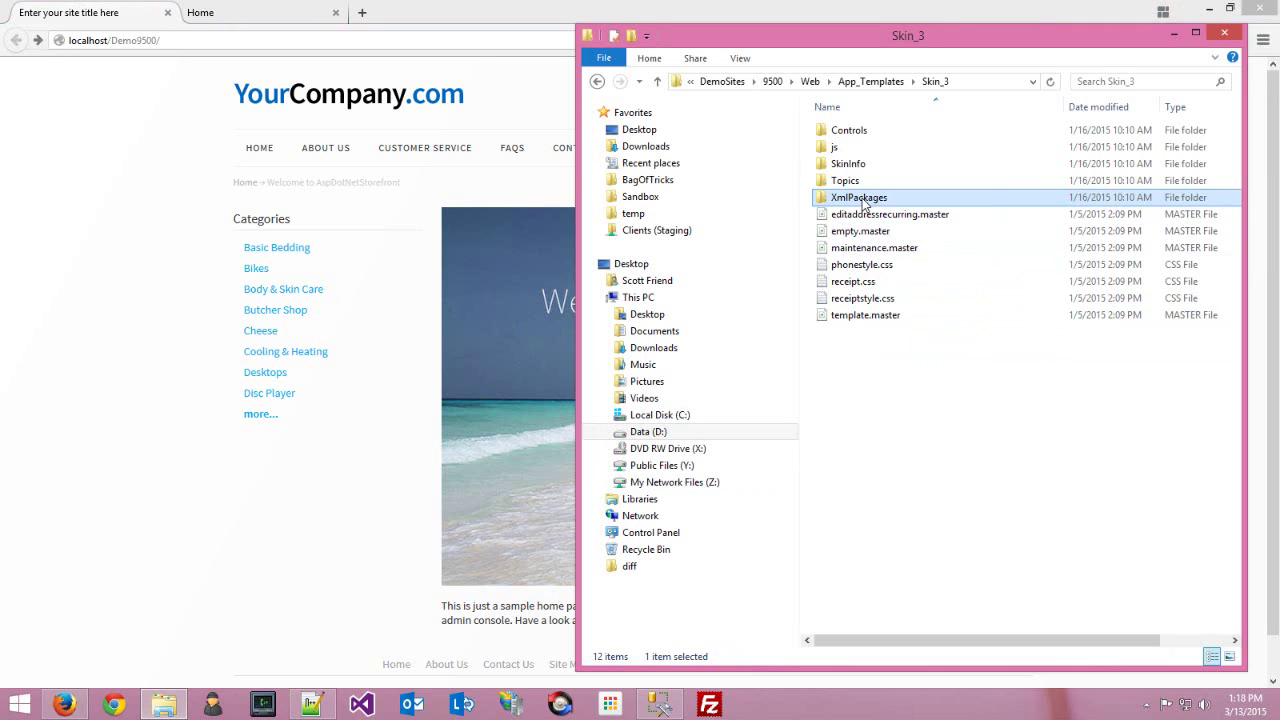
click(809, 81)
double_click(848, 214)
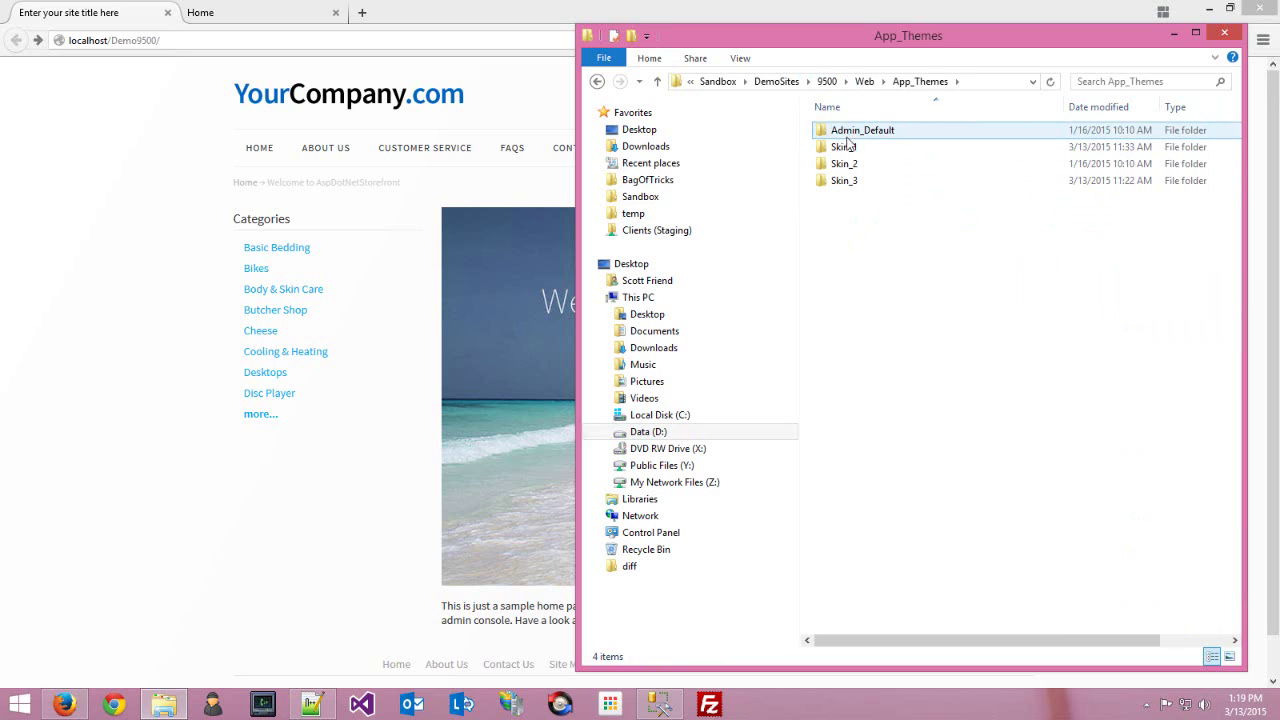
mouse_move(848, 188)
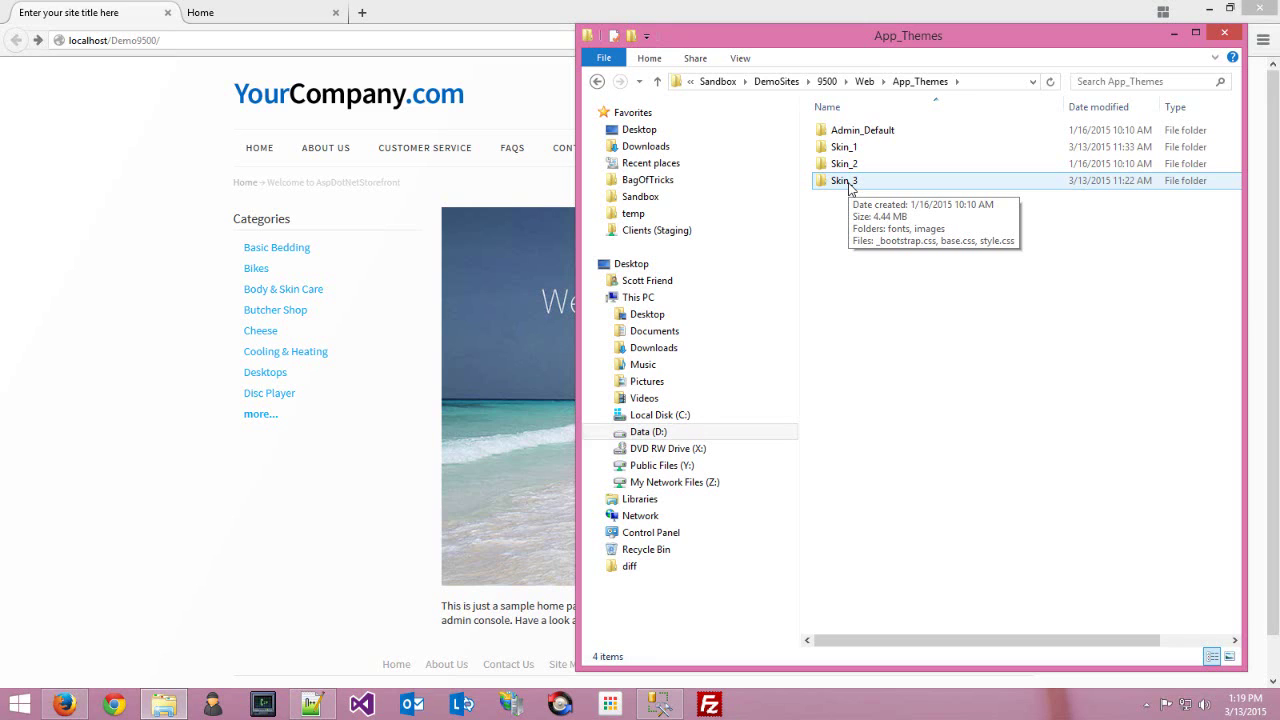
double_click(845, 181)
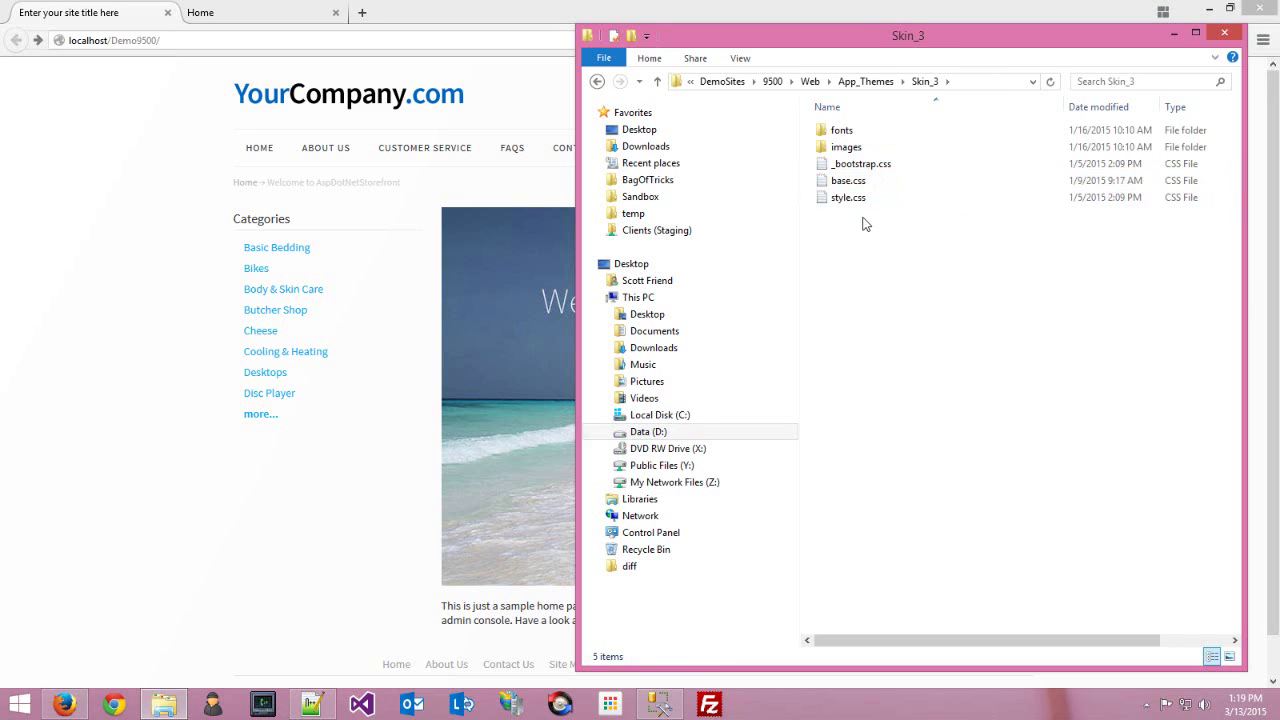
click(866, 148)
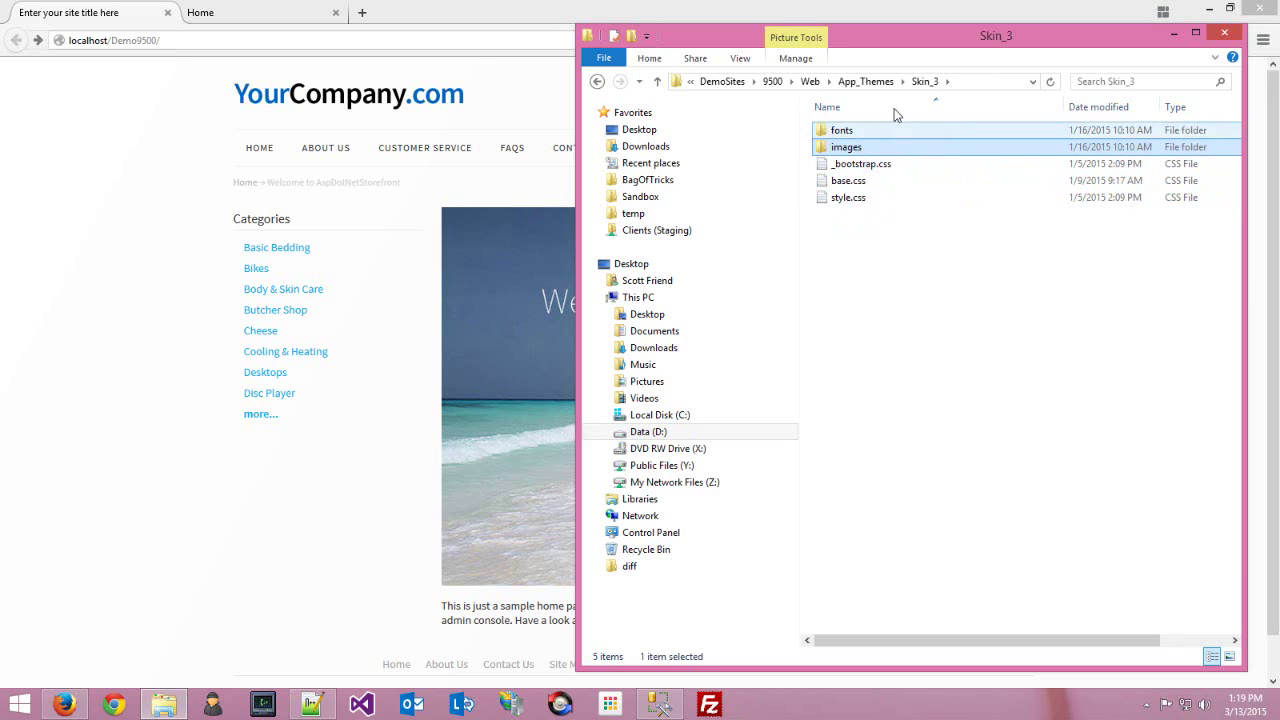
click(851, 254)
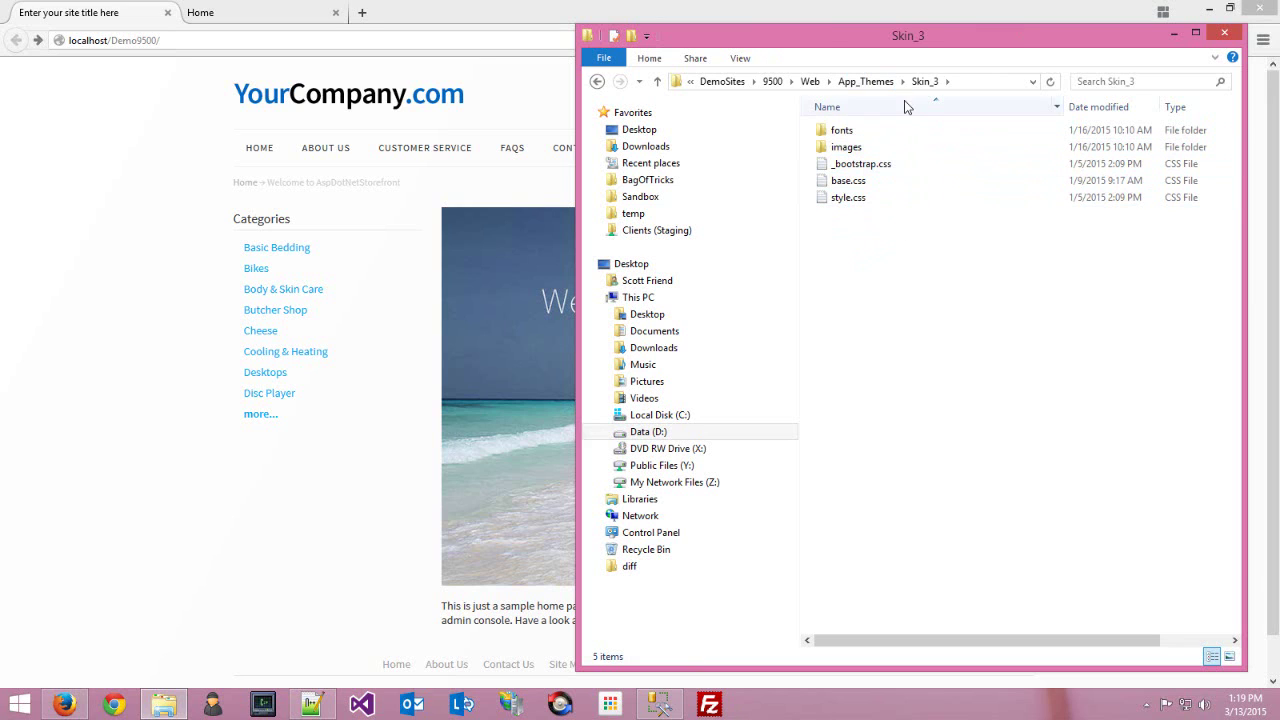
click(874, 82)
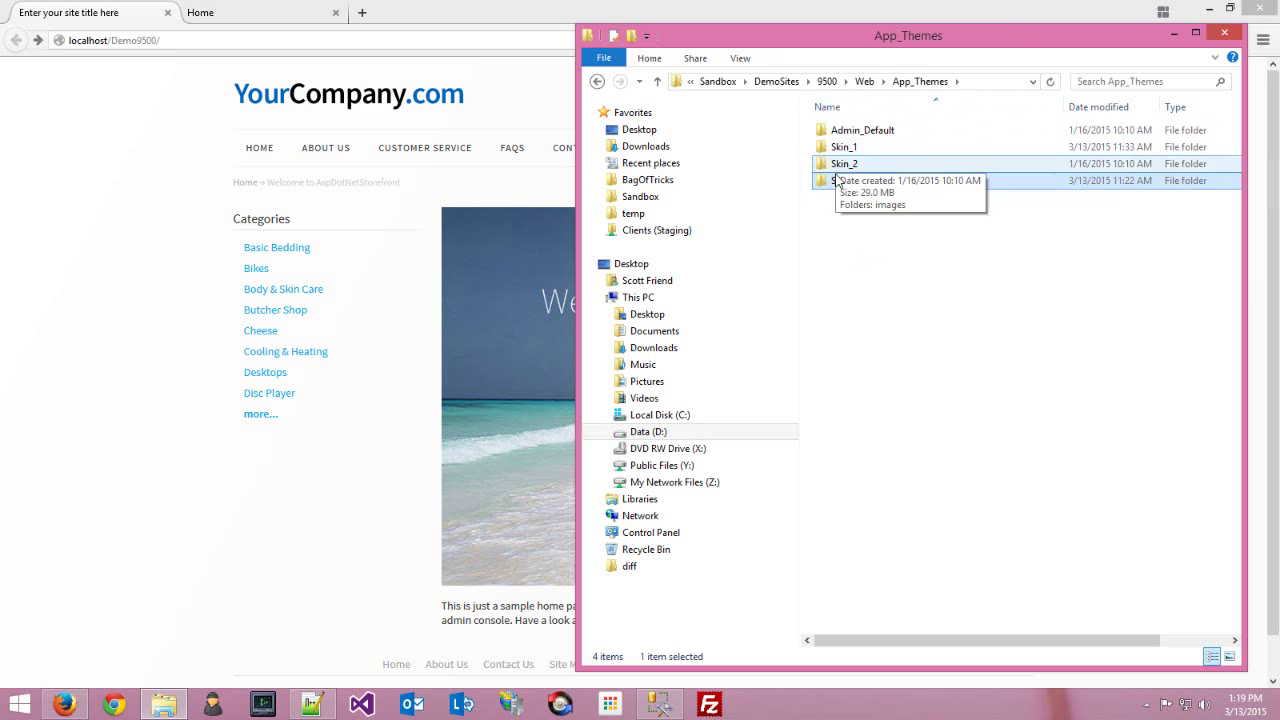
click(862, 84)
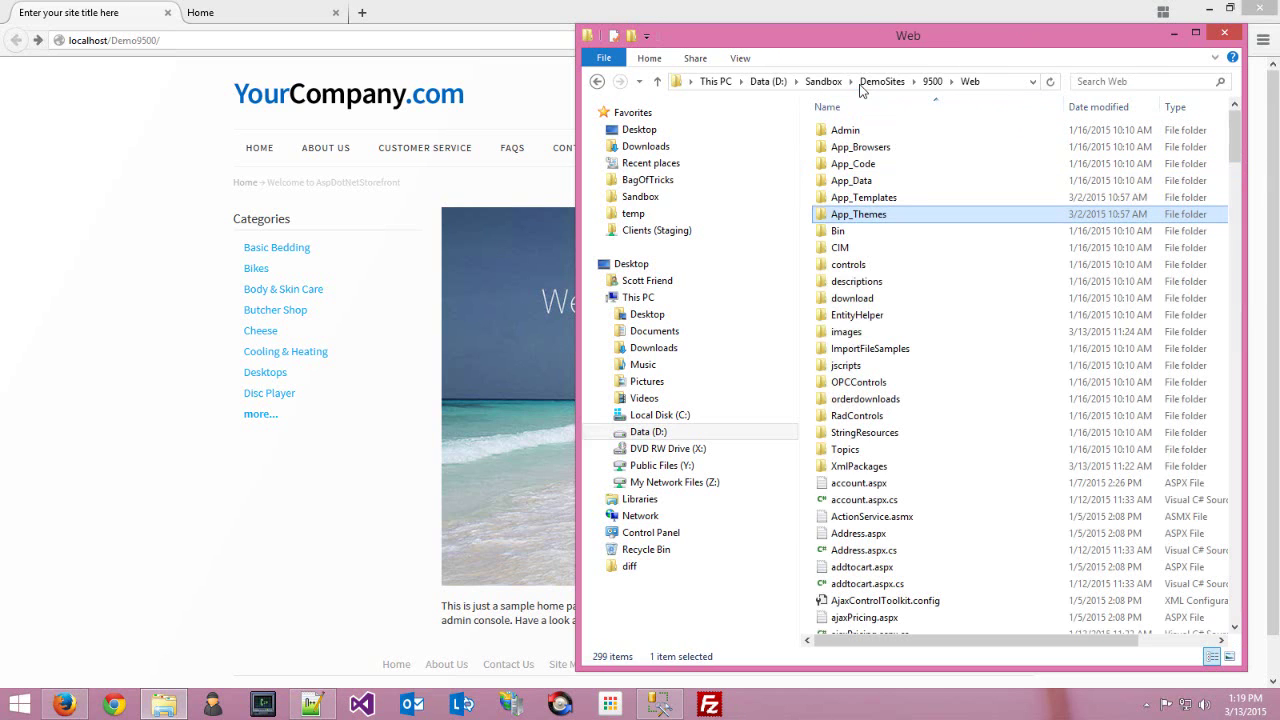
In App_Templates, duplicate the Skin_1 folder and rename the copy to Skin_4.
double_click(847, 199)
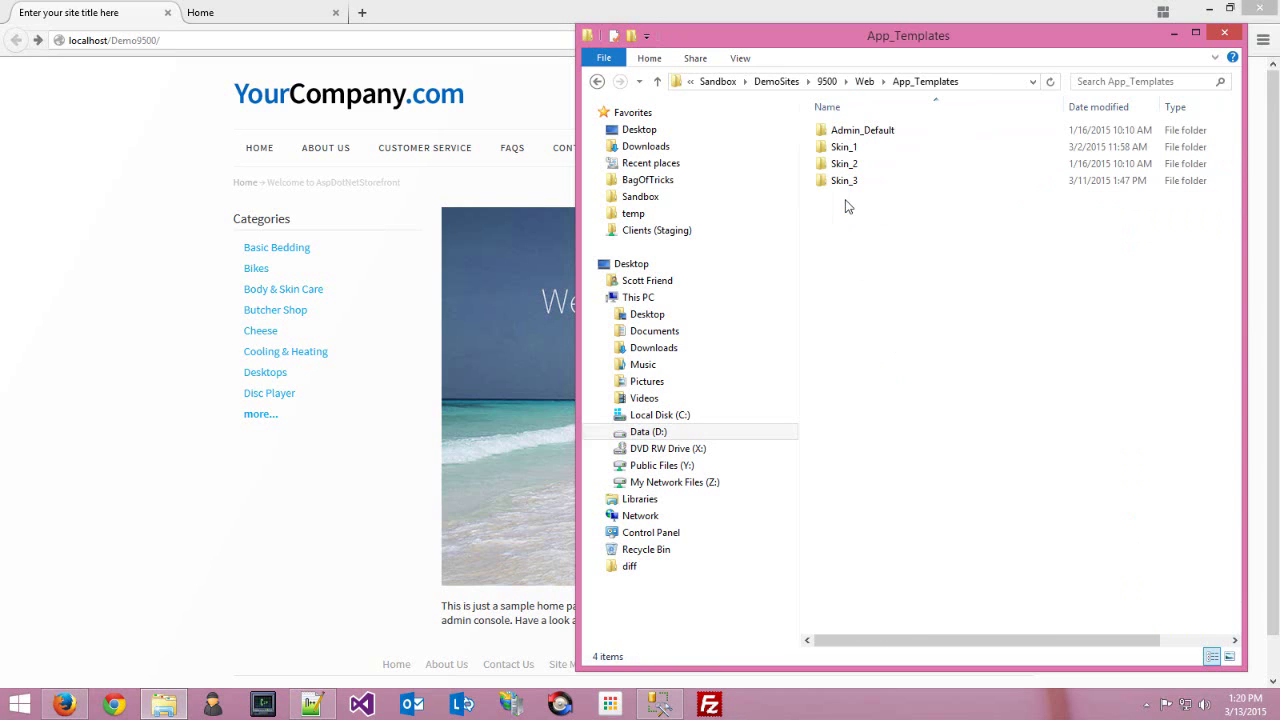
click(857, 150)
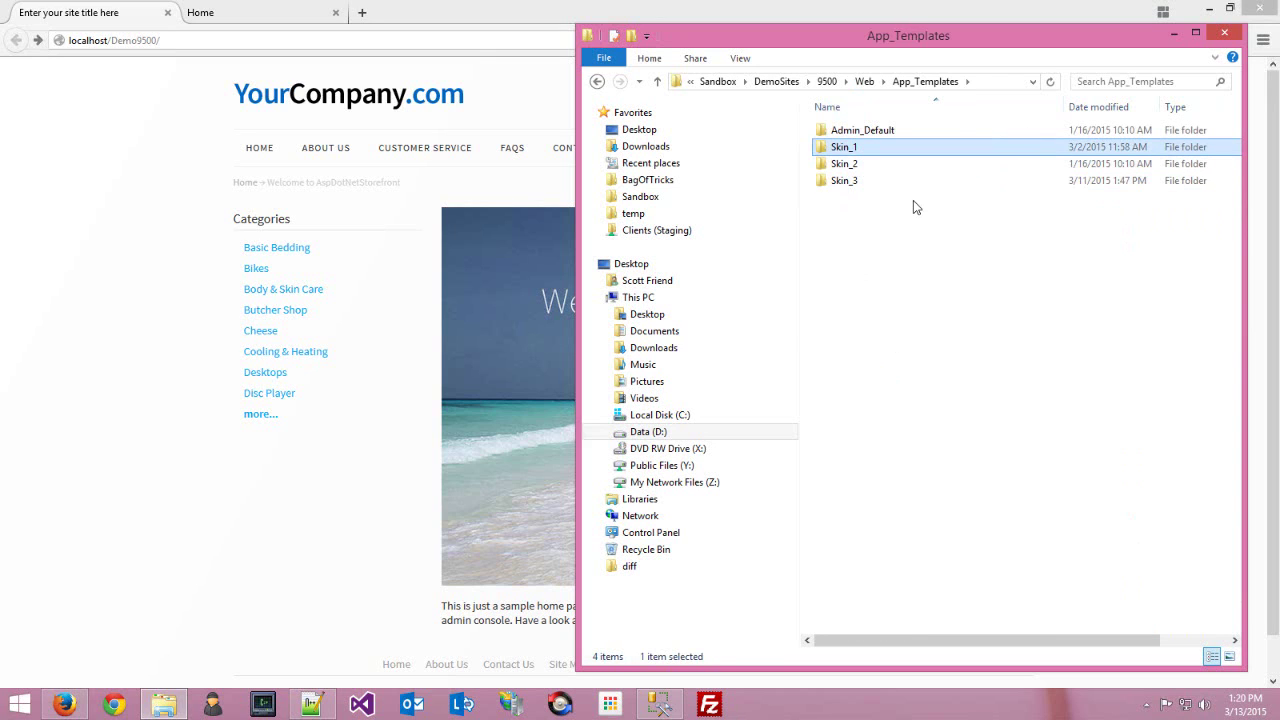
key(ctrl+v)
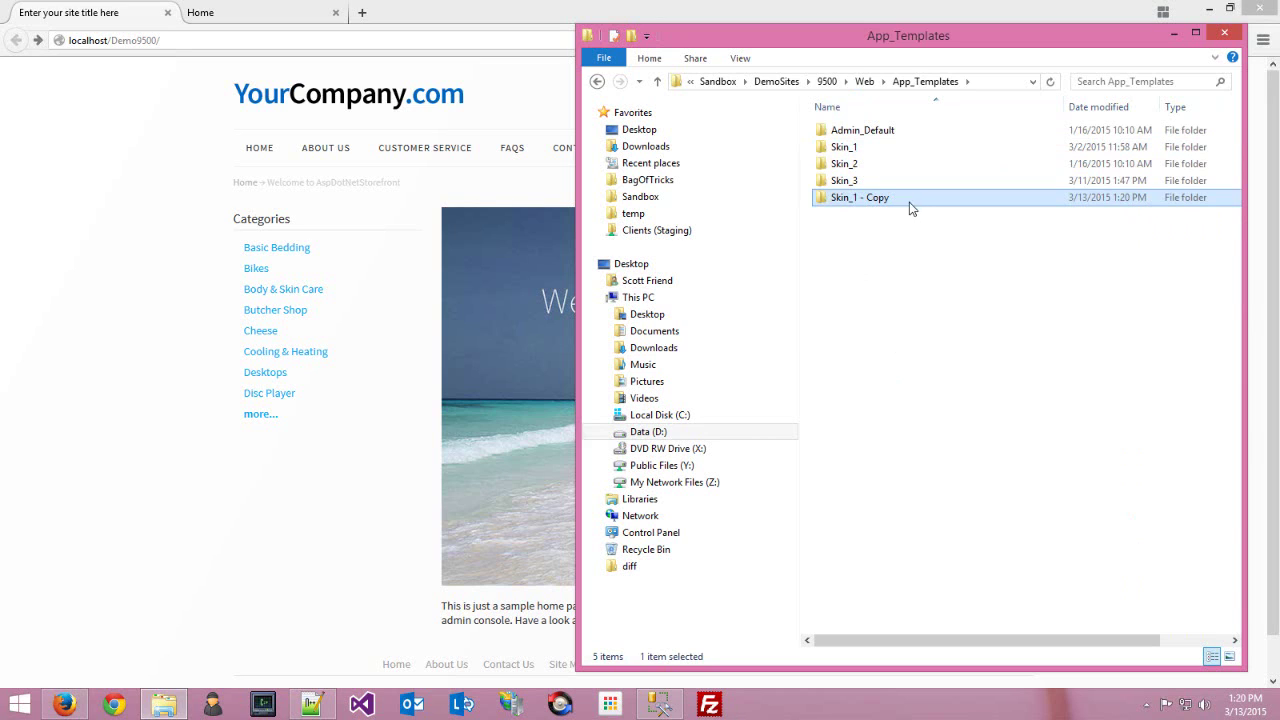
click(868, 205)
click(851, 197)
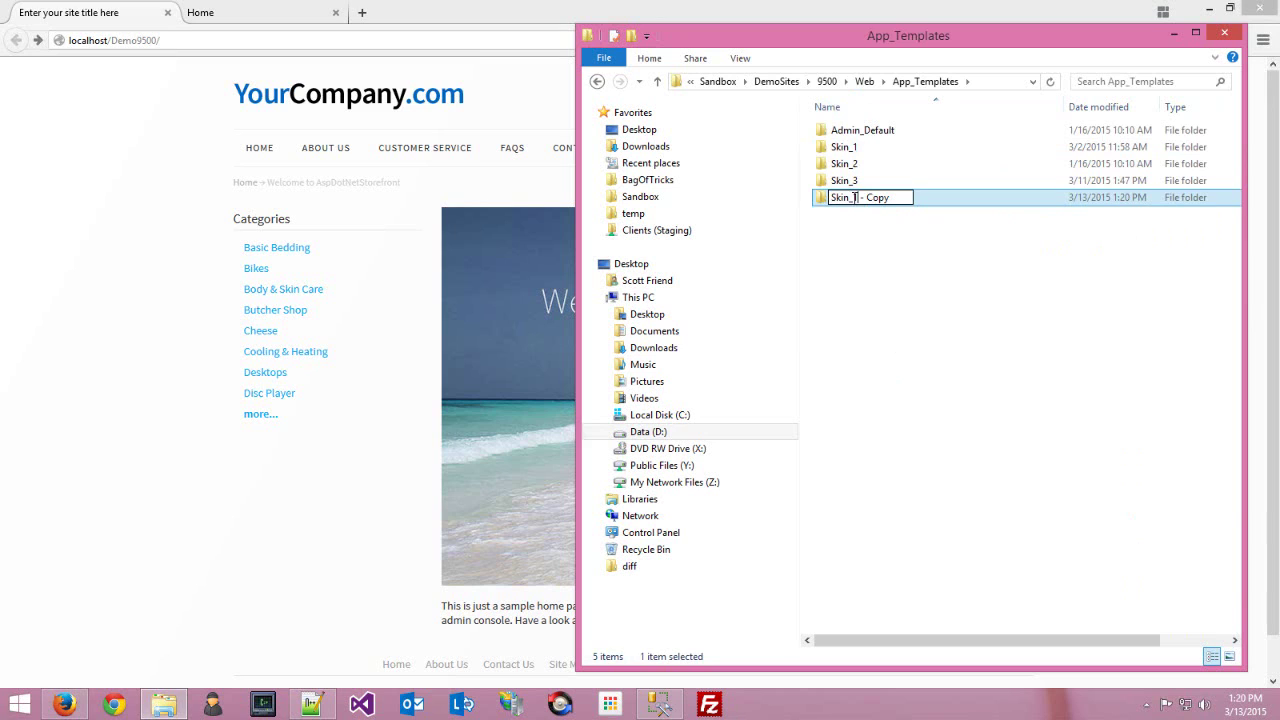
drag(851, 197, 895, 197)
text(4)
key(Return)
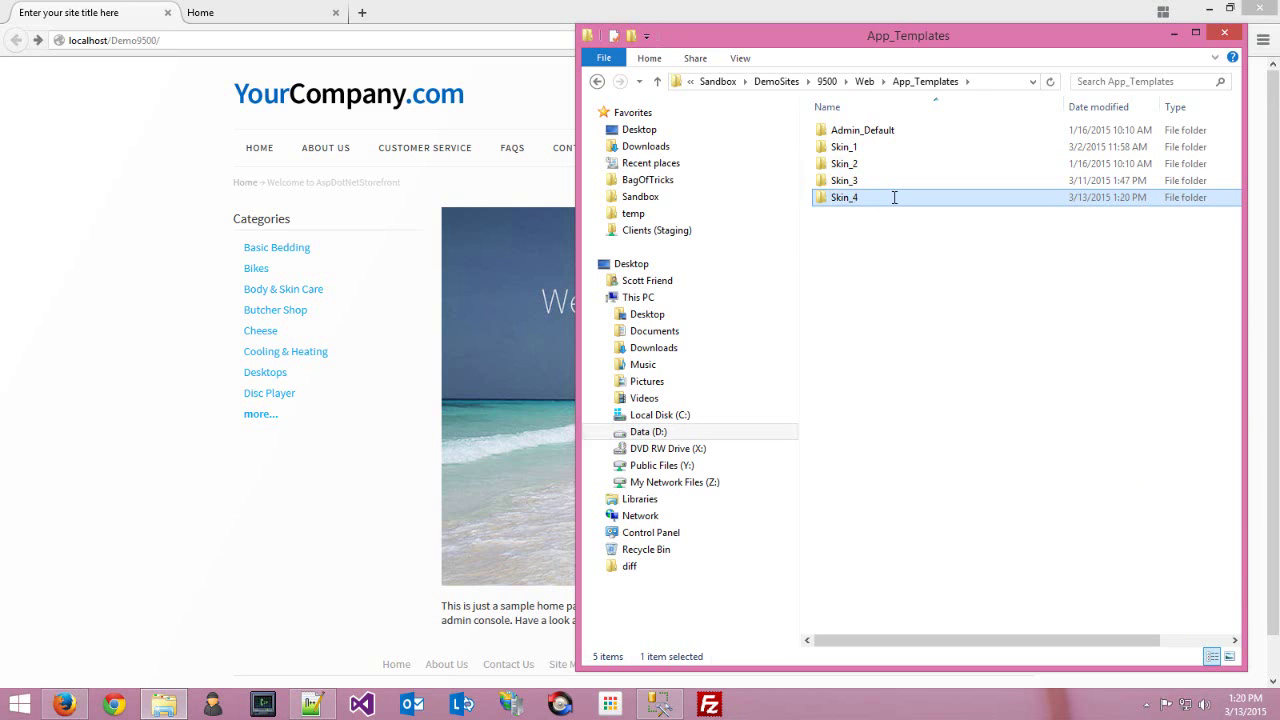
click(858, 148)
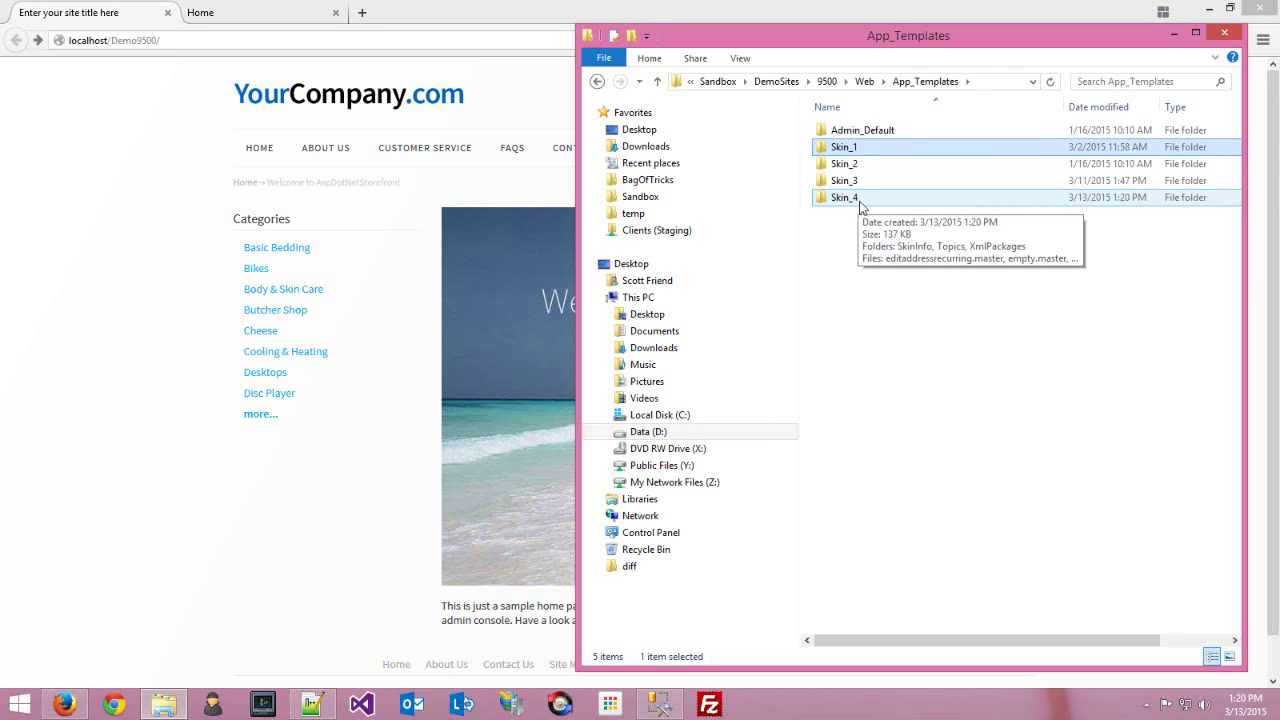
click(866, 83)
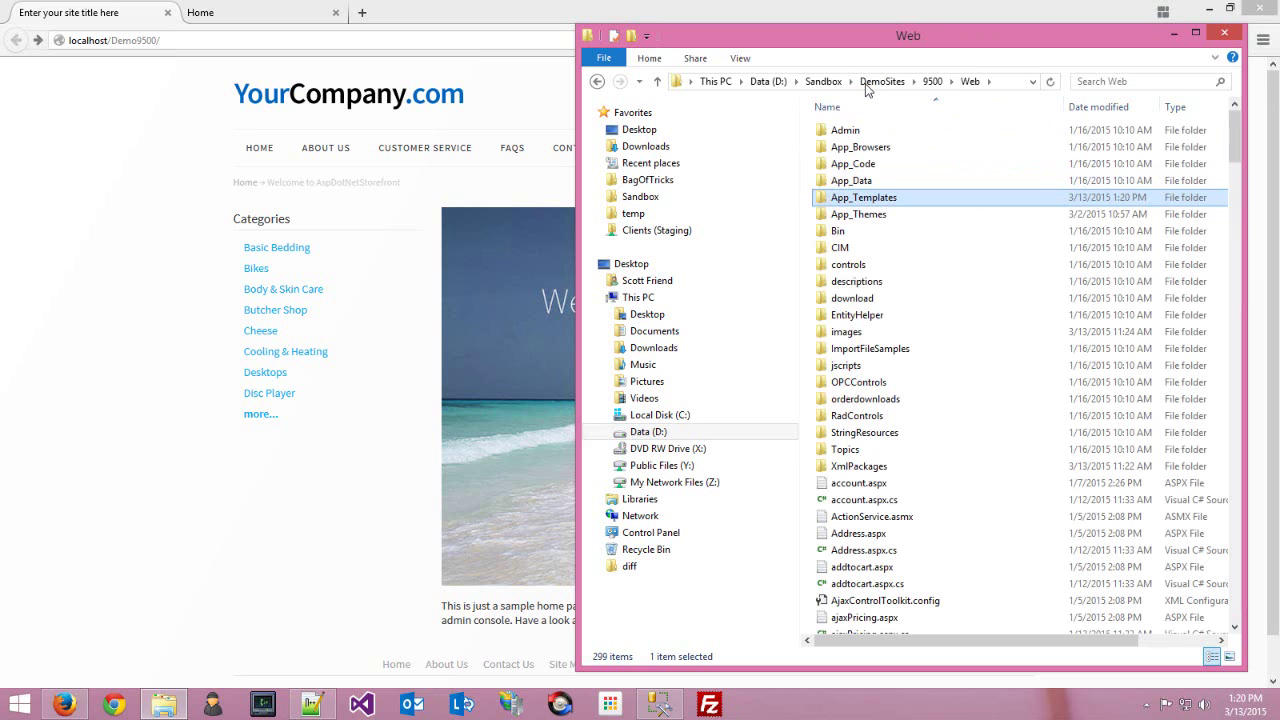
In App_Themes, copy and paste Skin_1 and rename the duplicate to Skin_4.
double_click(858, 214)
click(869, 167)
click(852, 150)
key(ctrl+c)
key(ctrl+v)
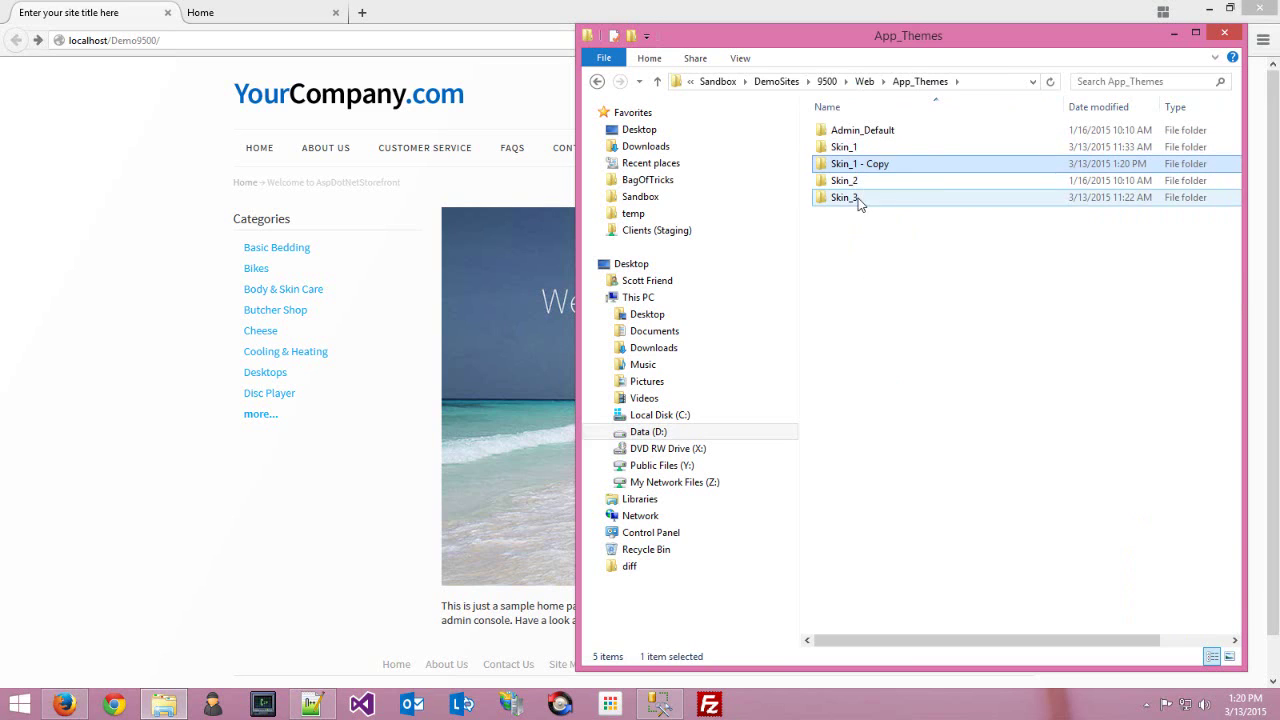
key(F2)
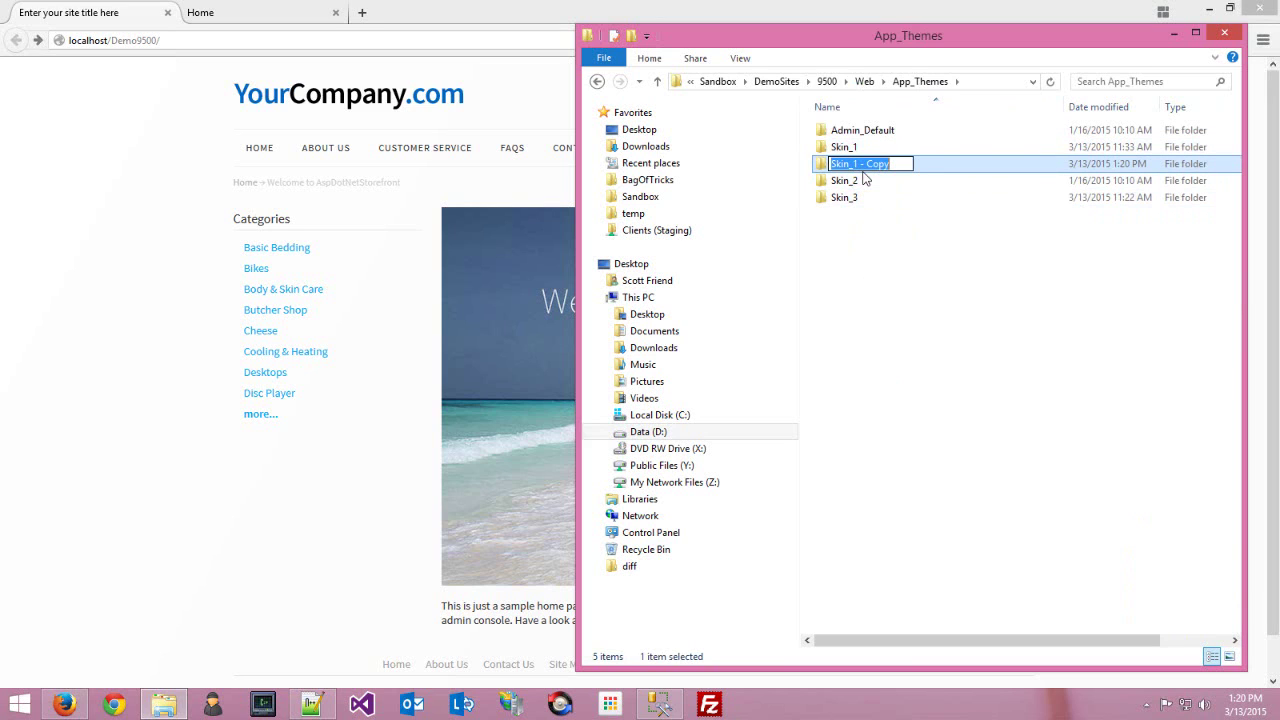
text(Skin)
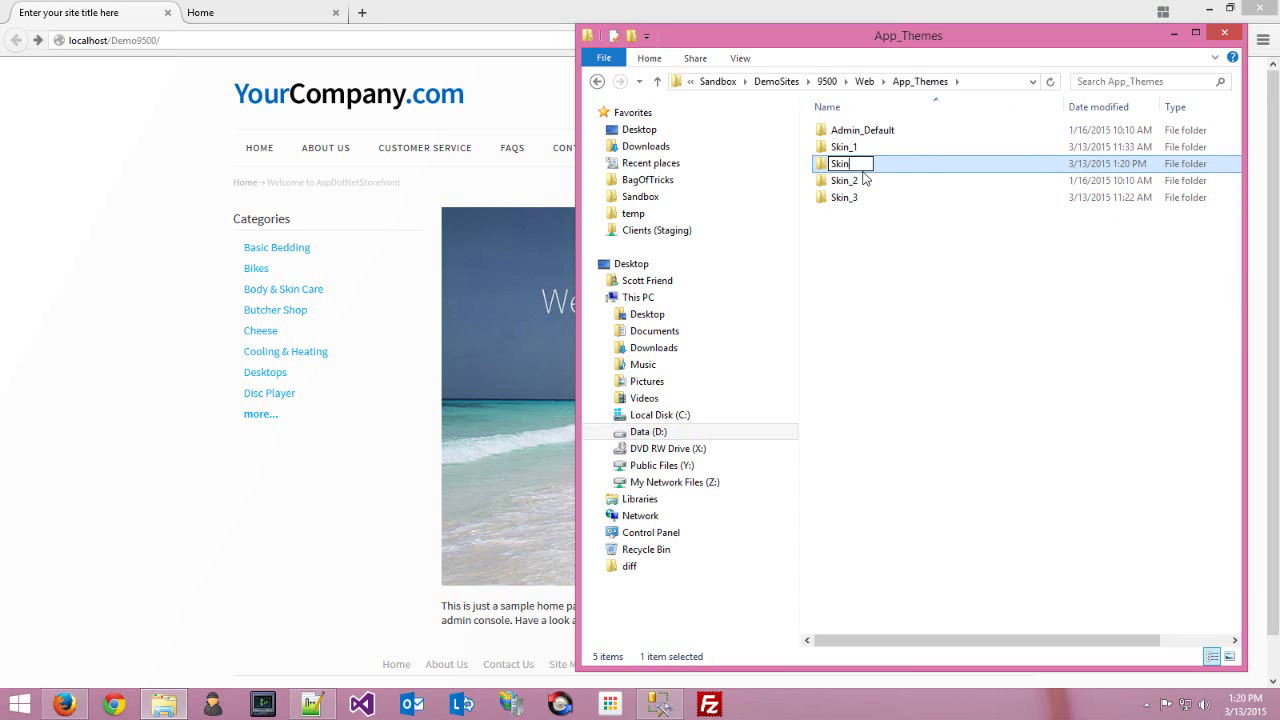
text(_4)
key(Return)
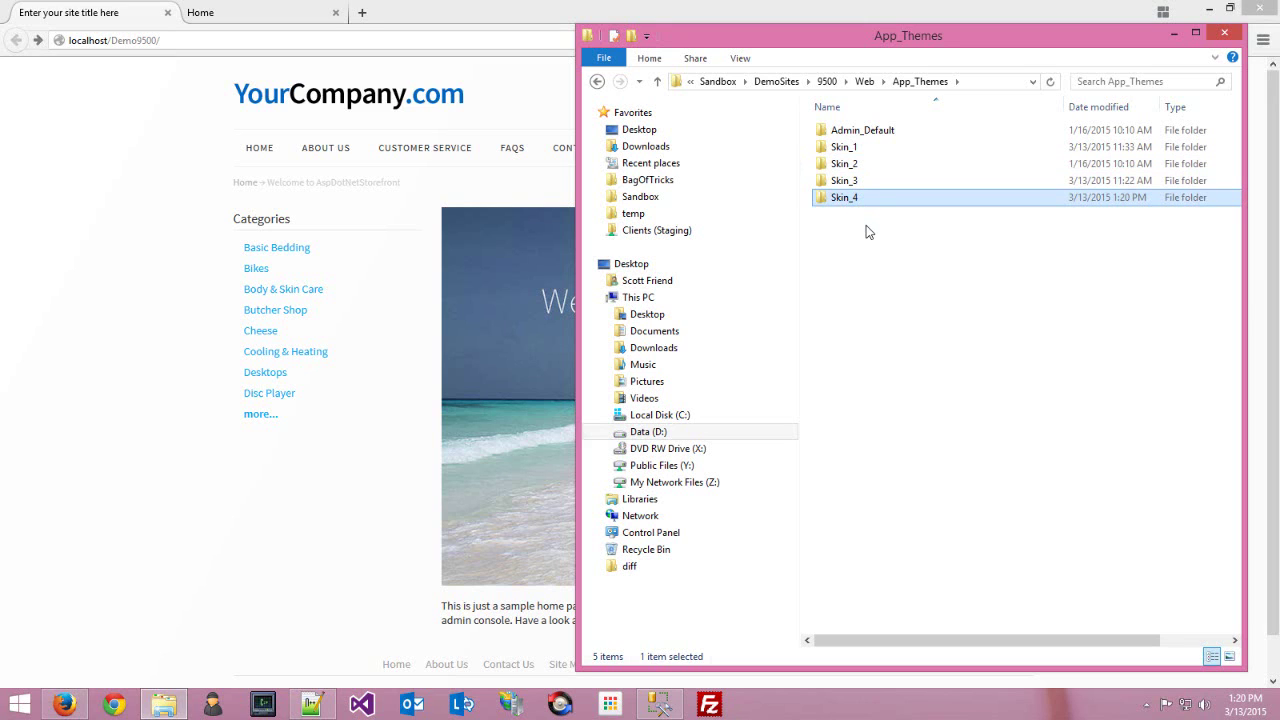
Compare Skin_1 with the new Skin_4, then bring the storefront admin Dashboard forward.
click(868, 148)
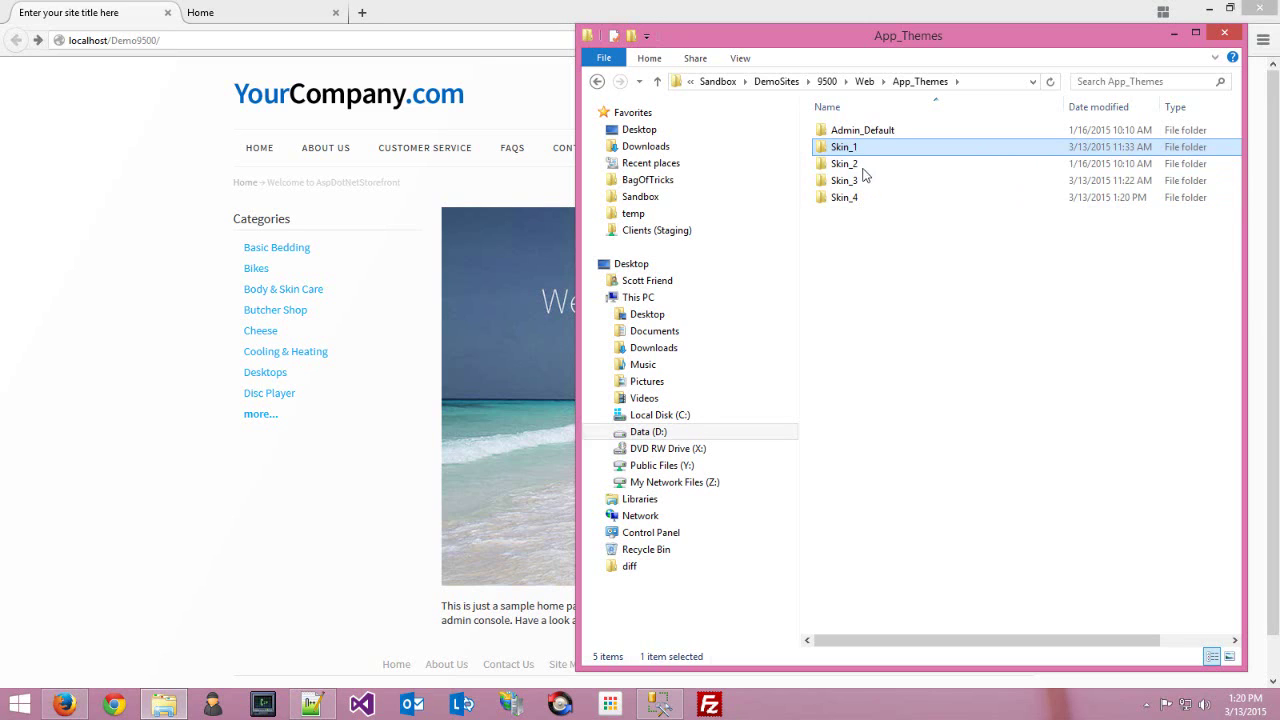
click(858, 200)
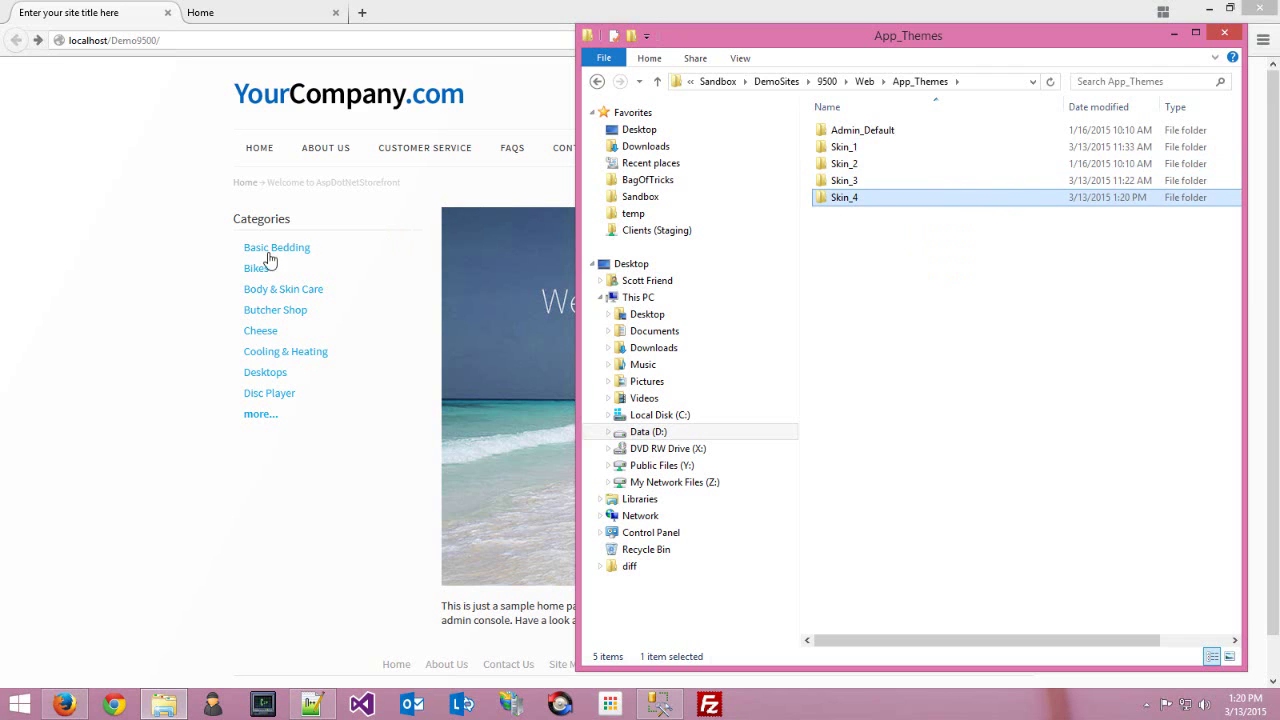
click(165, 288)
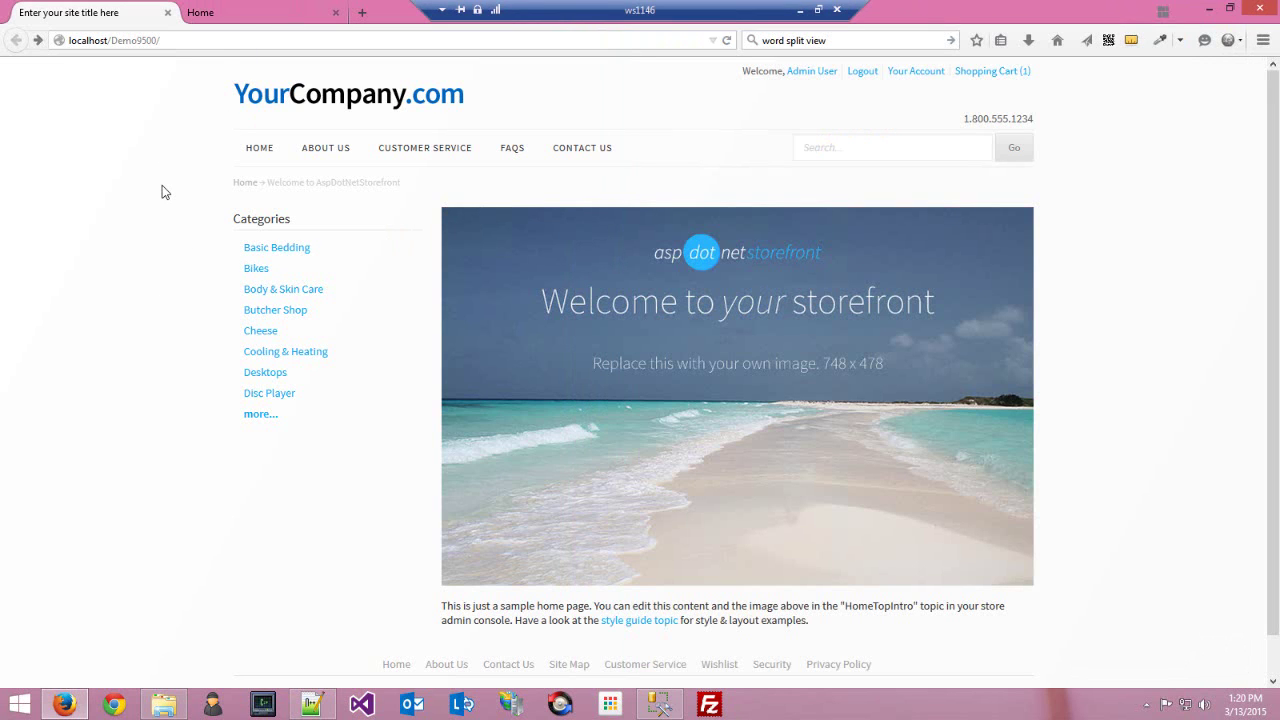
click(222, 16)
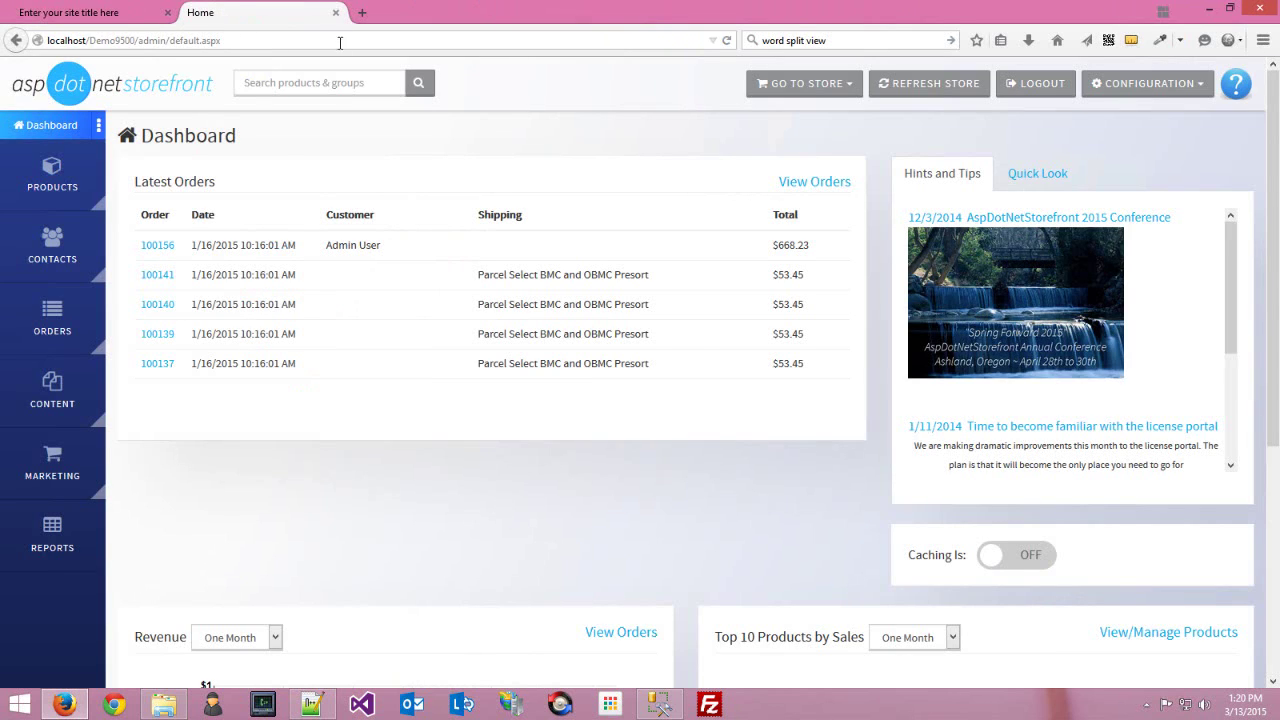
Apply the third Default skin to the Default Store through Content > Manage Skins.
drag(139, 40, 171, 40)
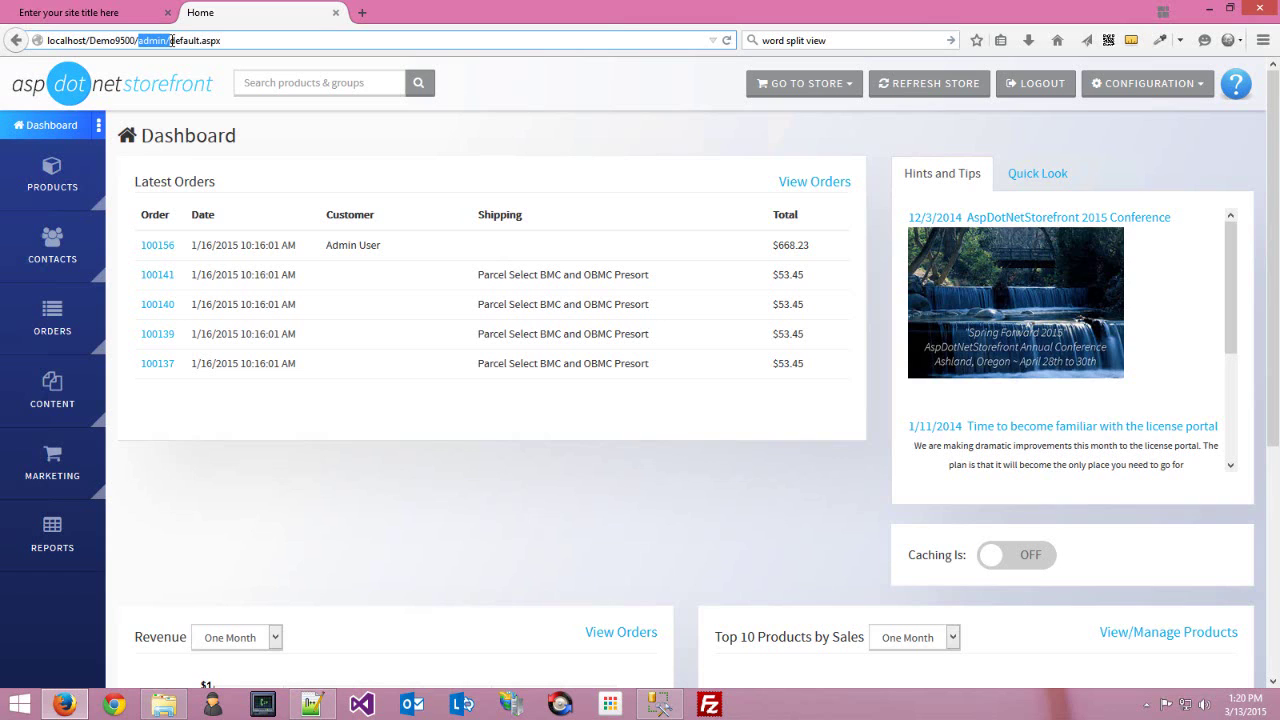
click(72, 405)
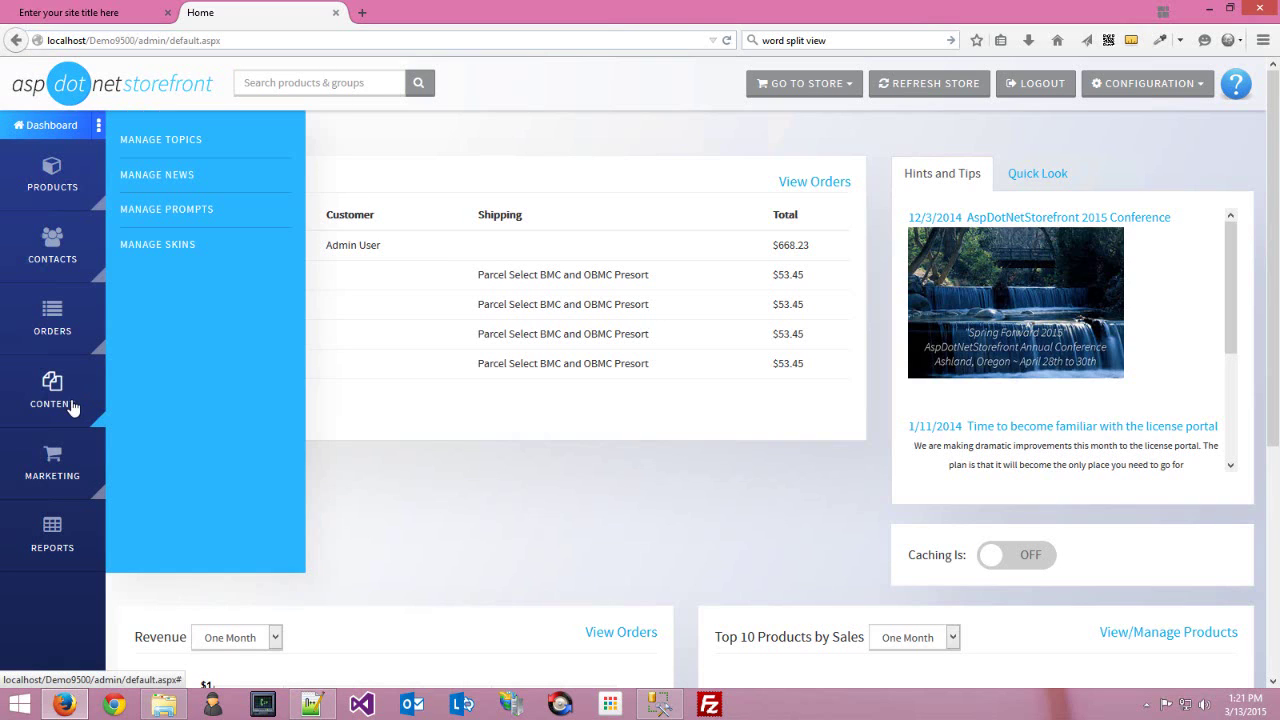
click(164, 246)
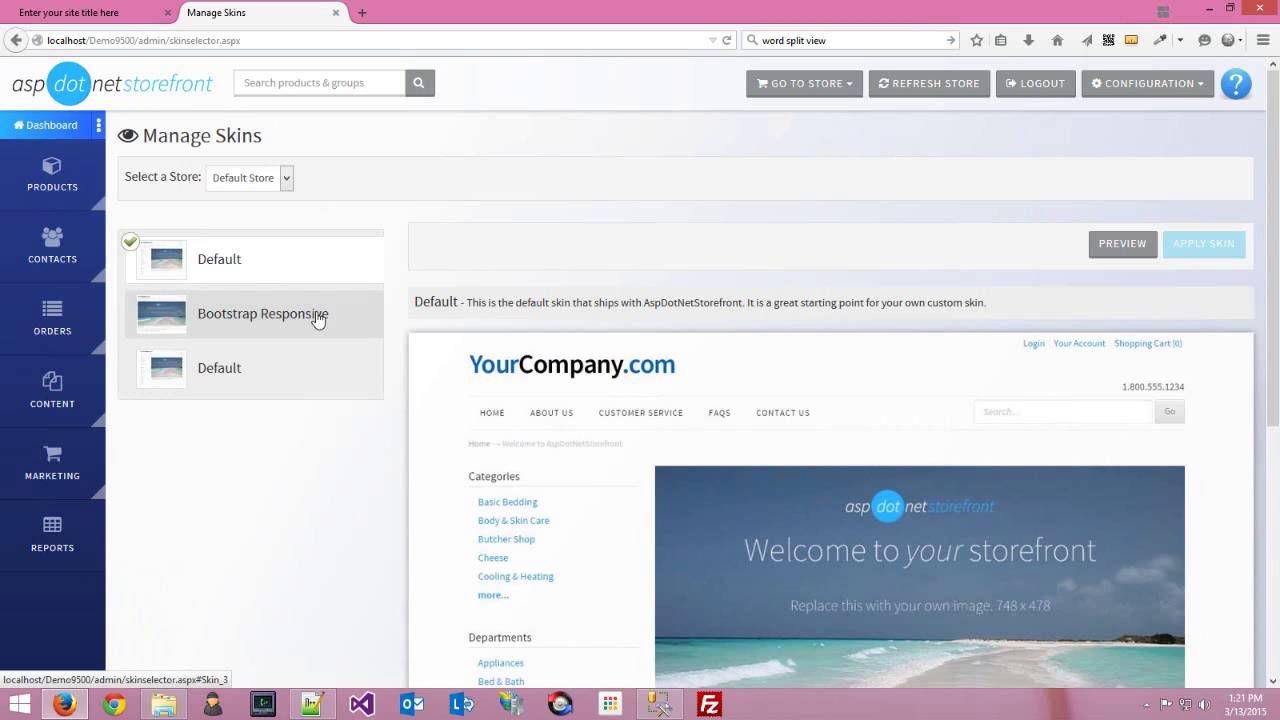
click(213, 379)
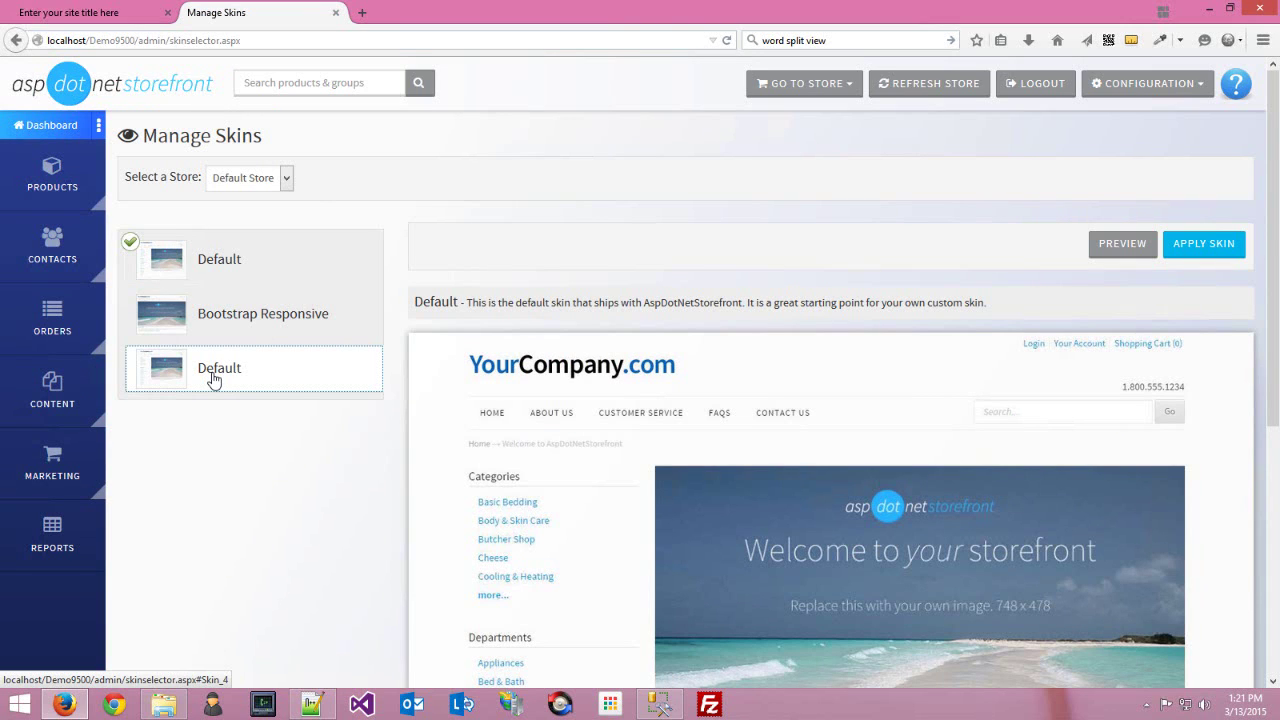
click(1193, 252)
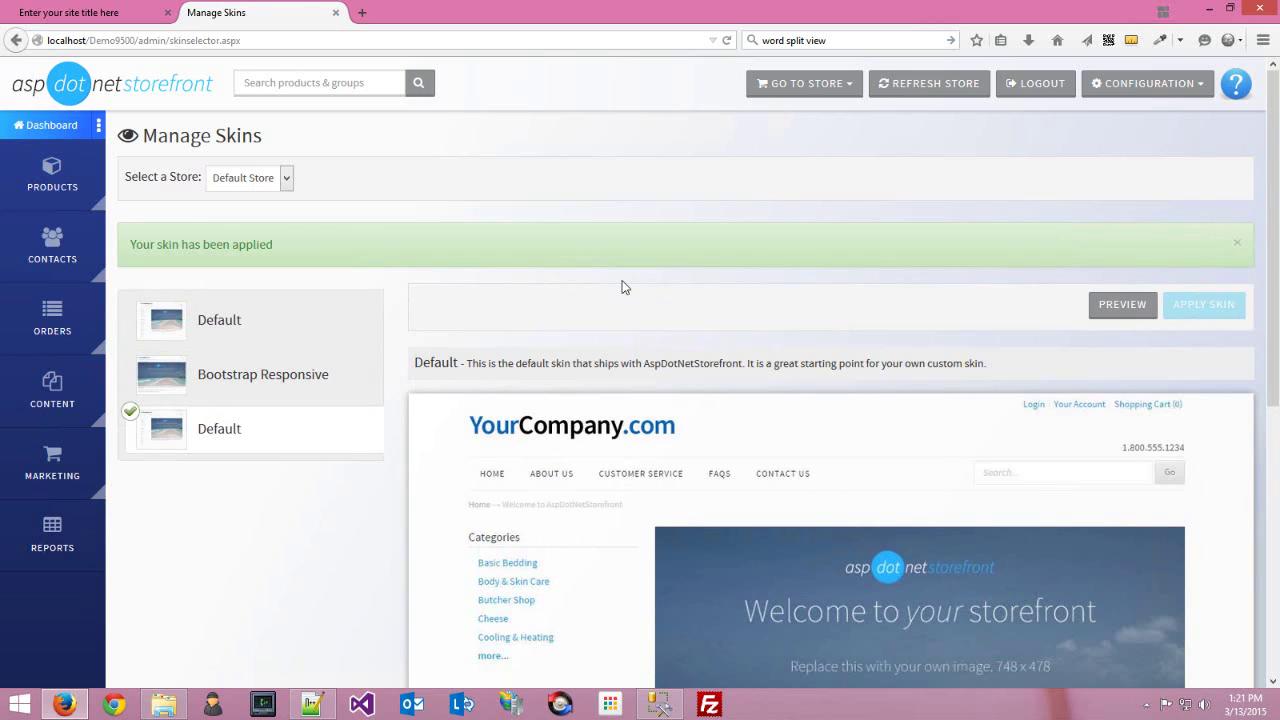
click(257, 320)
click(229, 412)
Navigate to Web > App_Templates > Skin_4 > SkinInfo.
click(168, 708)
click(825, 376)
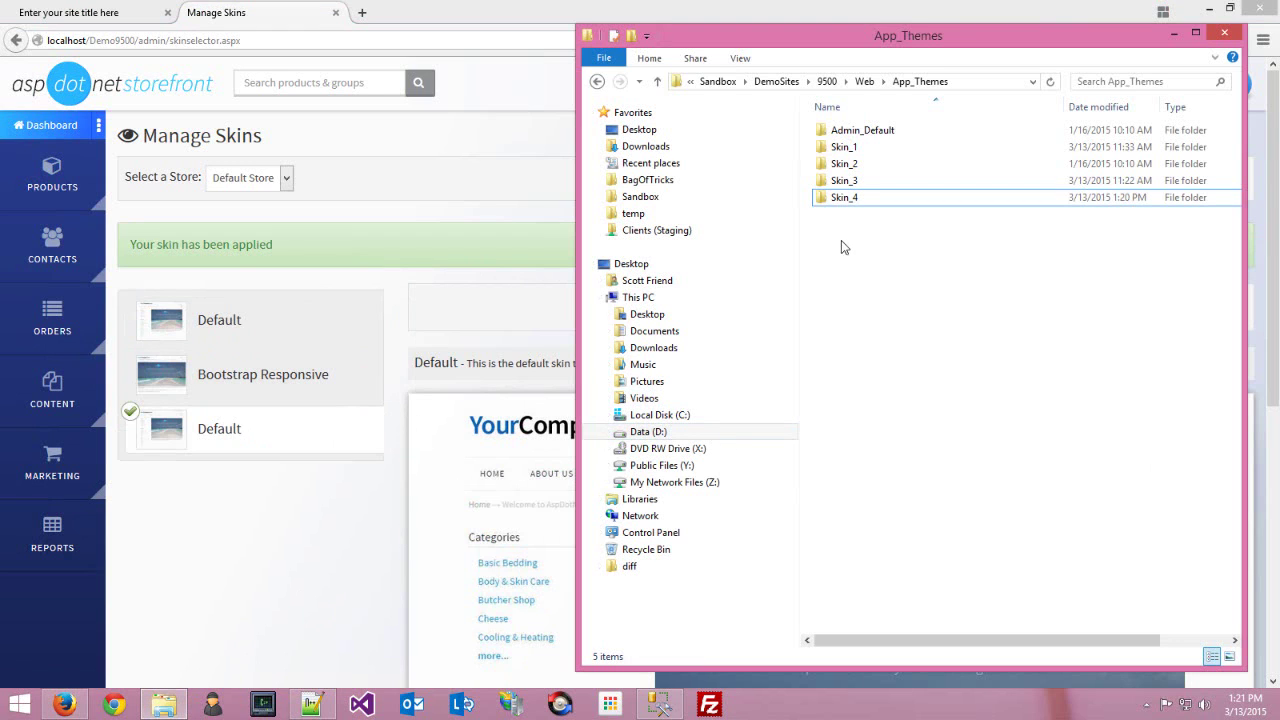
click(845, 204)
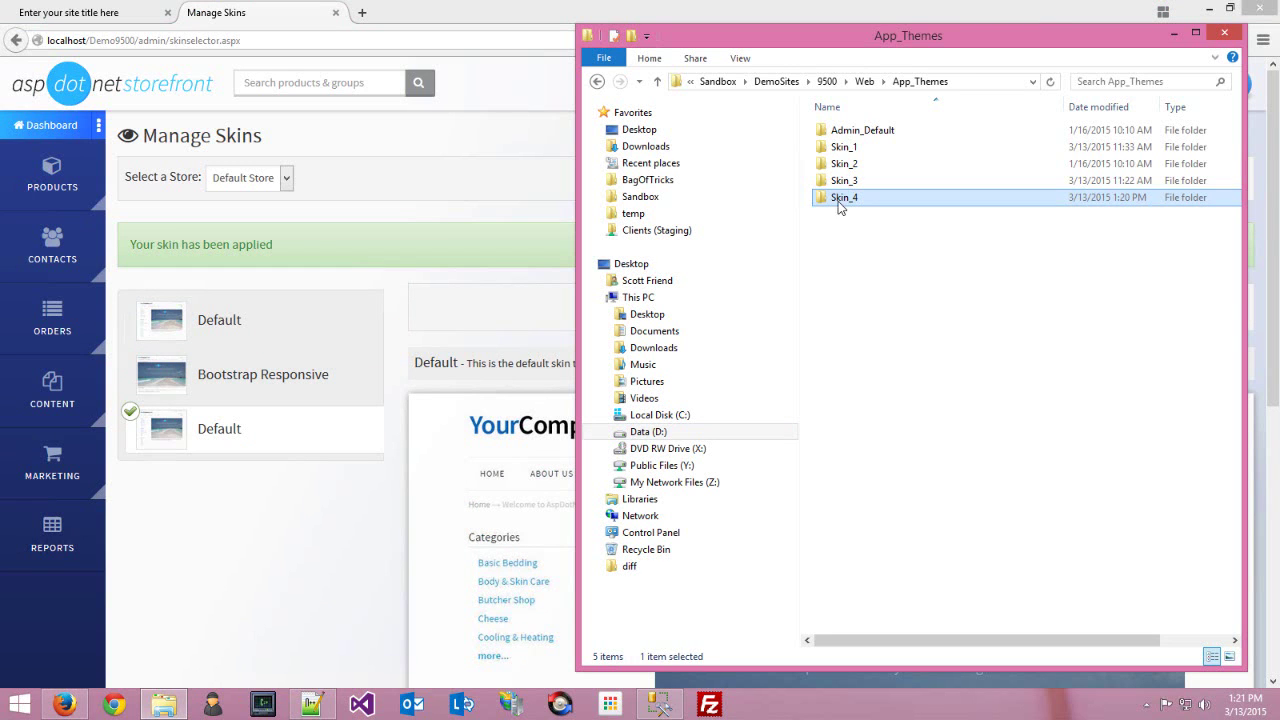
double_click(845, 198)
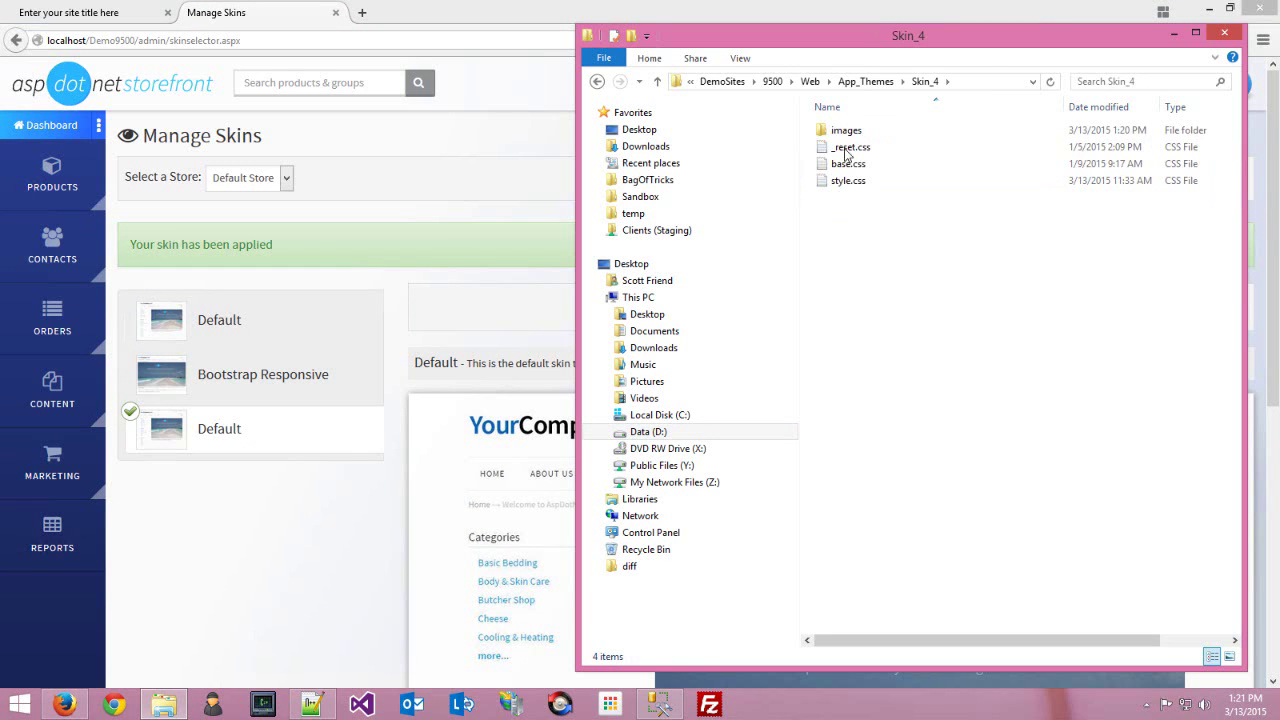
click(809, 81)
double_click(863, 197)
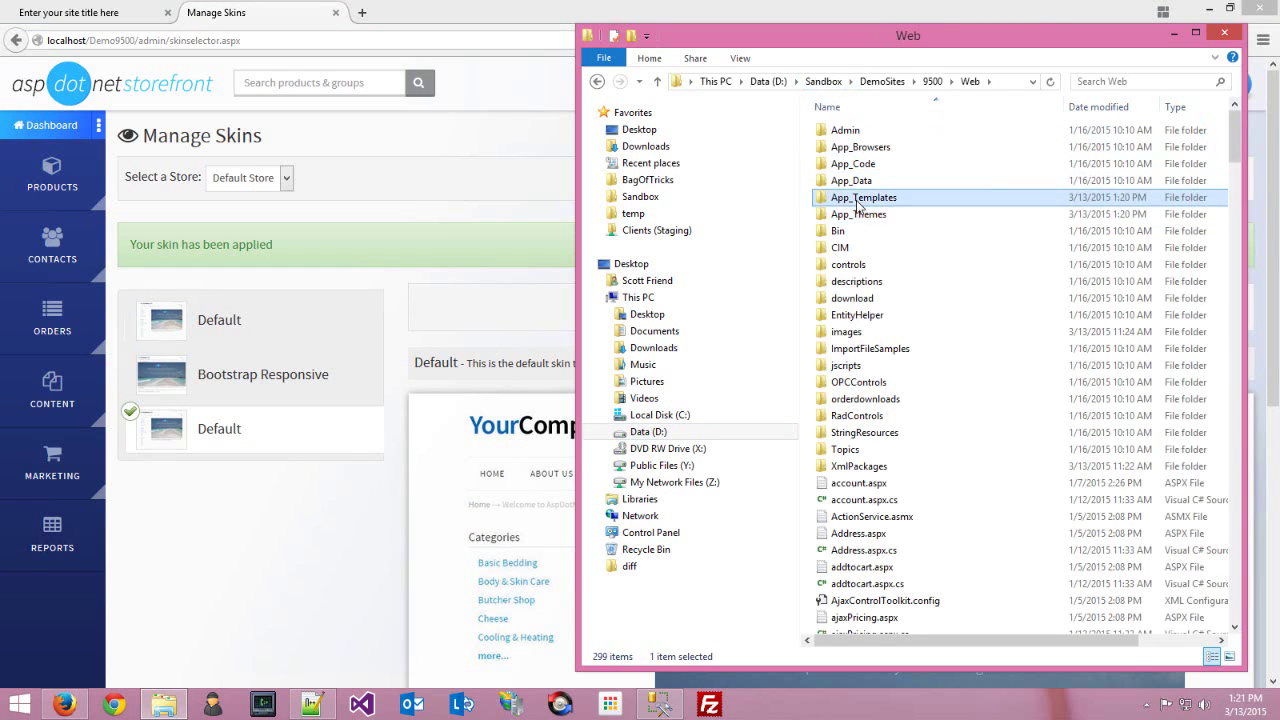
double_click(850, 197)
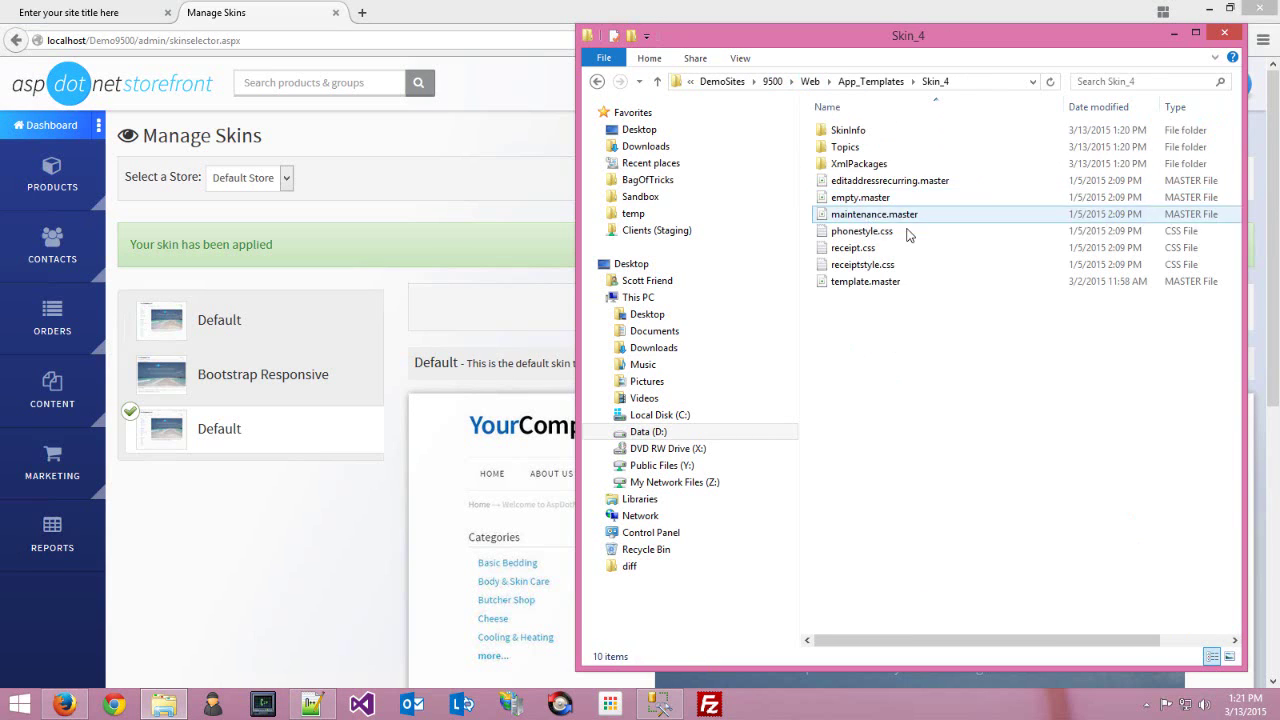
click(864, 135)
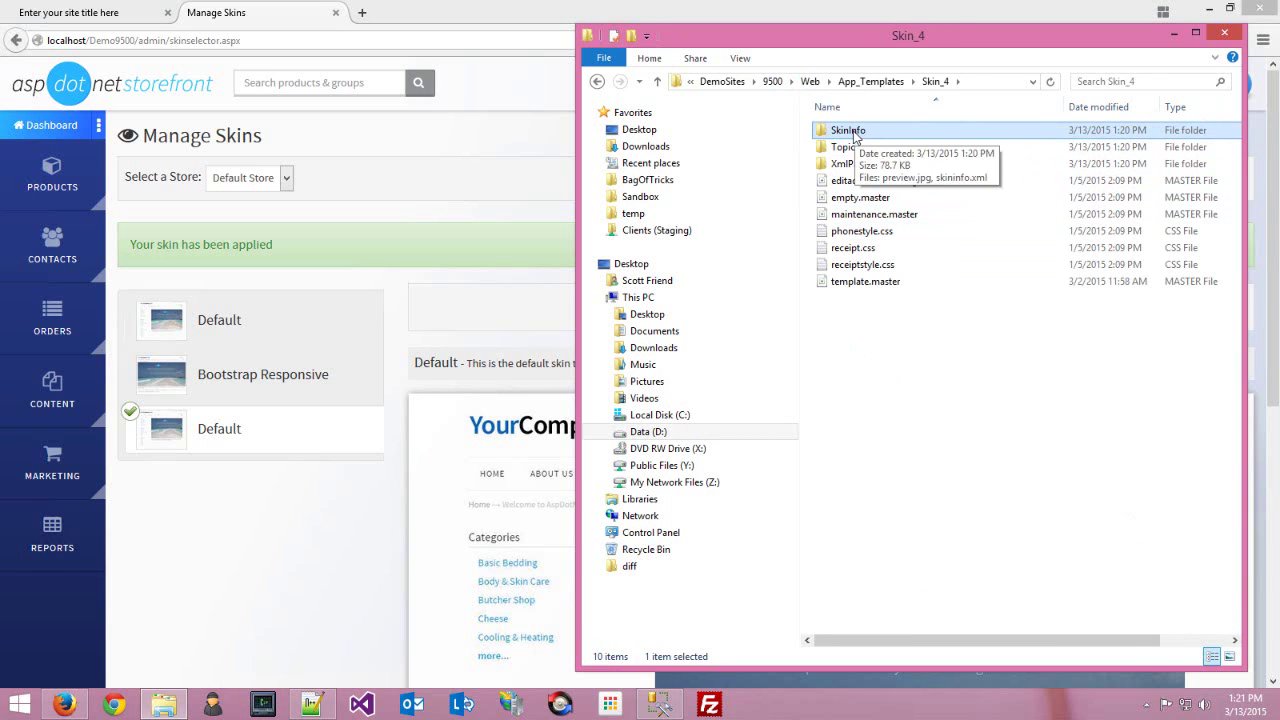
double_click(866, 138)
View the skin's preview.jpg image full screen, then close the viewer.
click(872, 149)
click(852, 139)
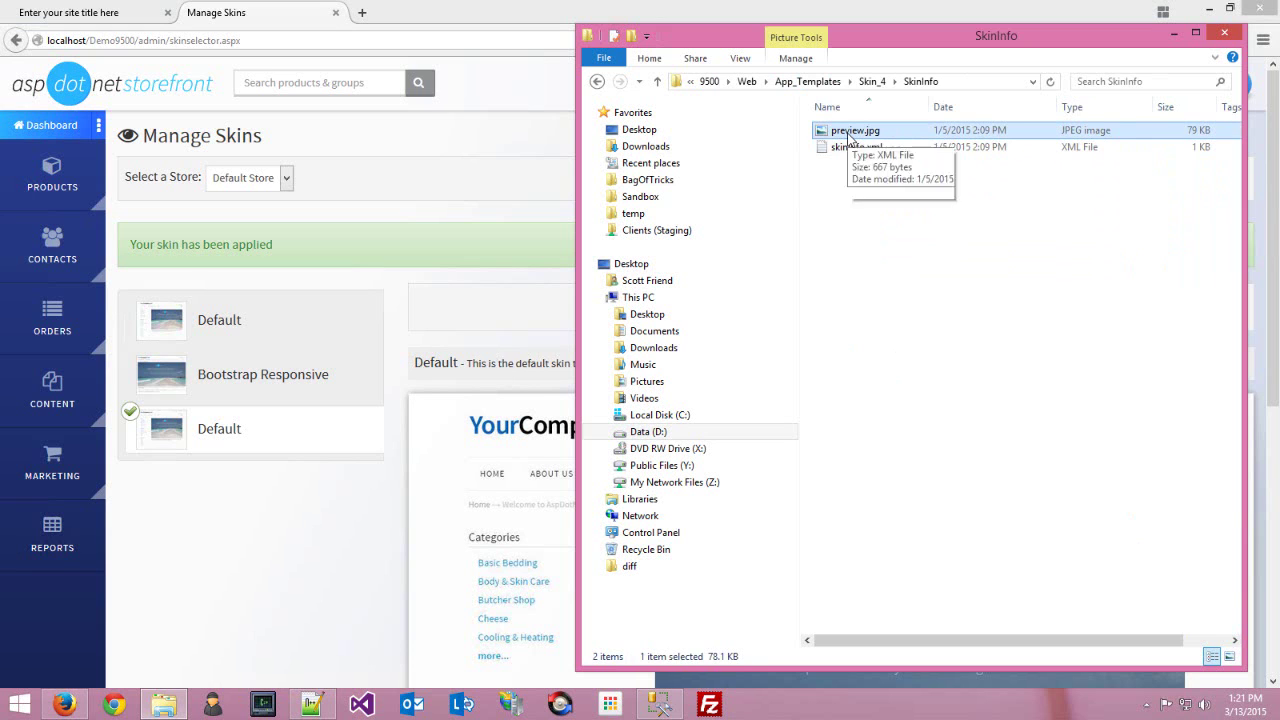
double_click(849, 139)
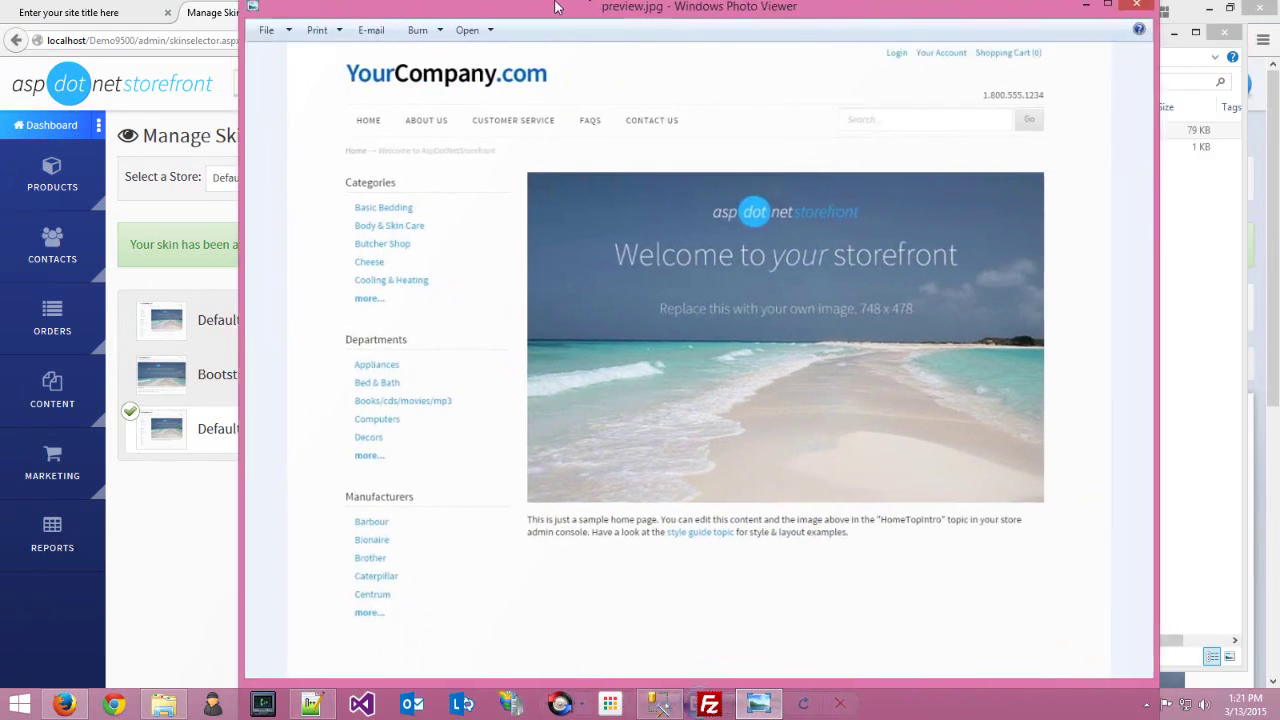
click(1095, 10)
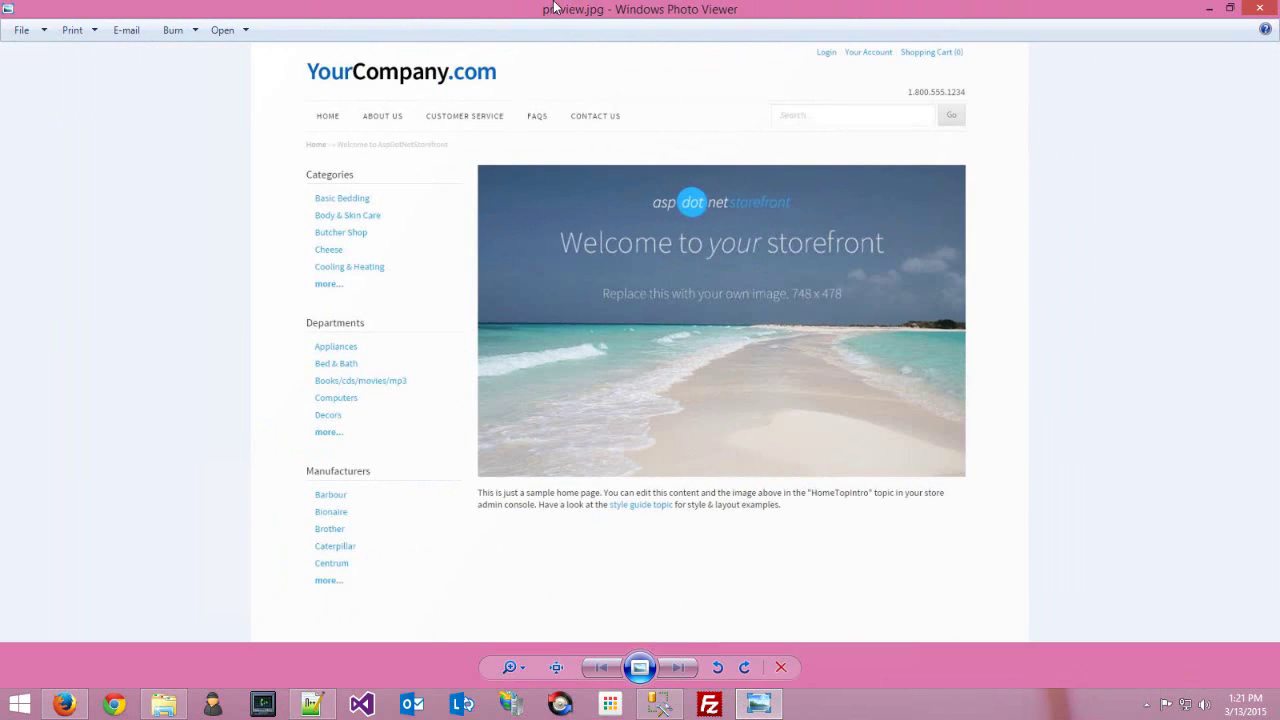
click(1262, 10)
Open skininfo.xml with Edit with Notepad++.
click(900, 150)
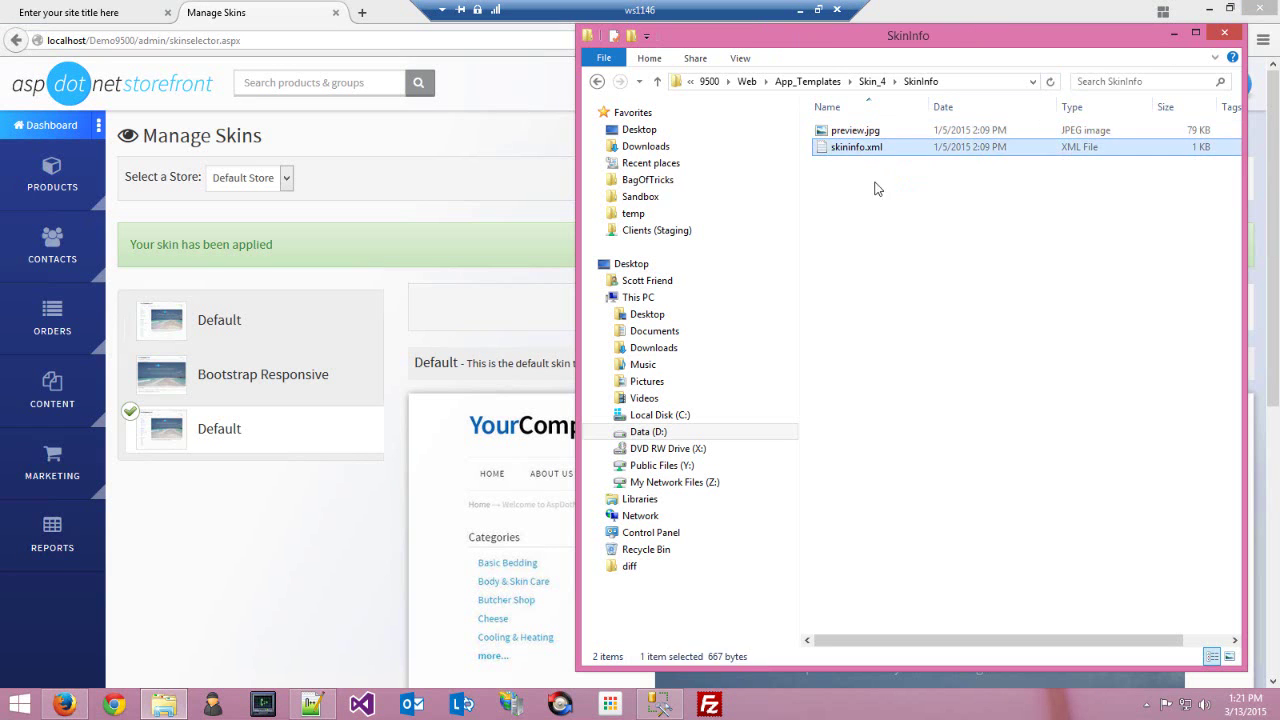
right_click(850, 154)
click(888, 217)
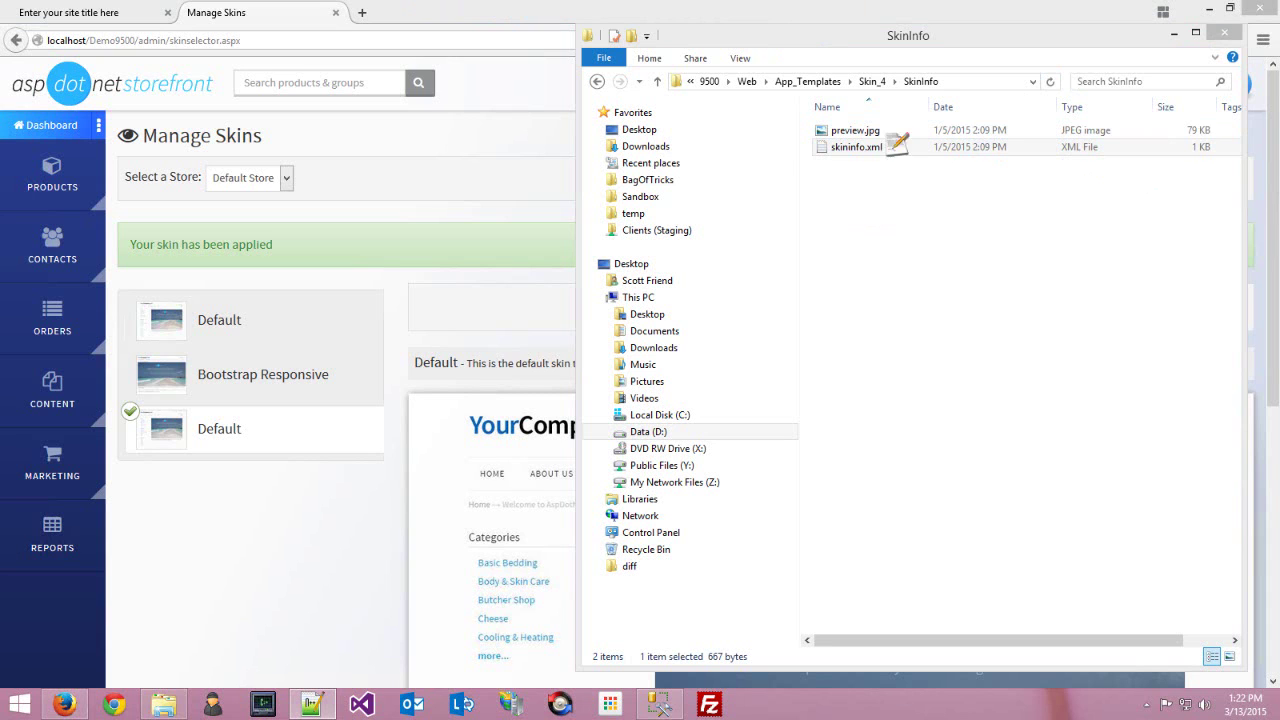
Change the line 2 DisplayName from 'Default' to 'My Custom Skin' and save the file.
drag(922, 153, 352, 71)
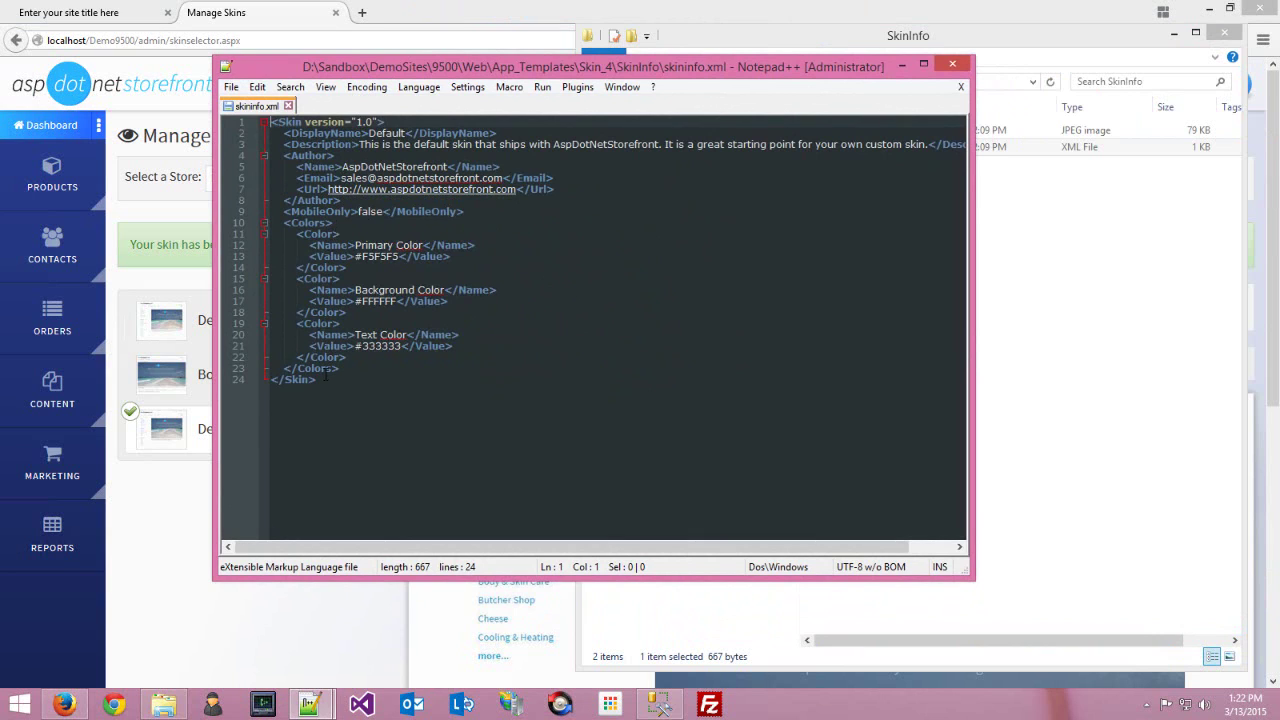
drag(460, 66, 602, 199)
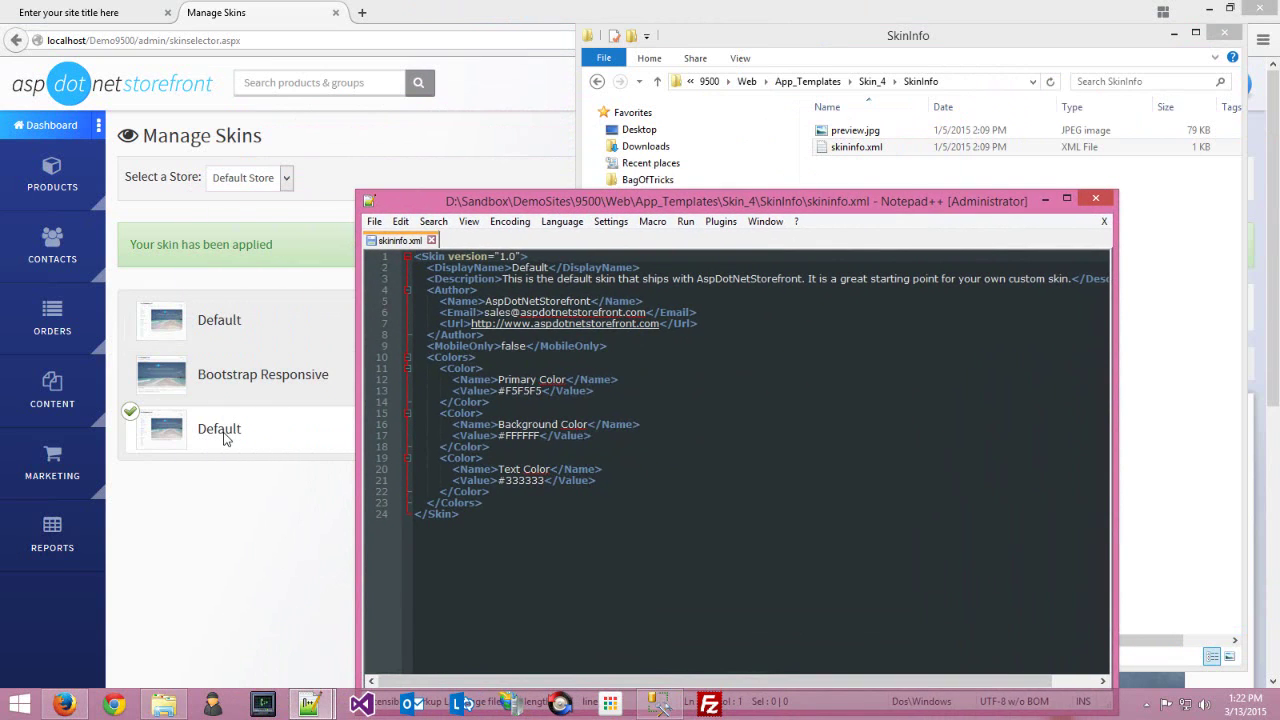
double_click(530, 267)
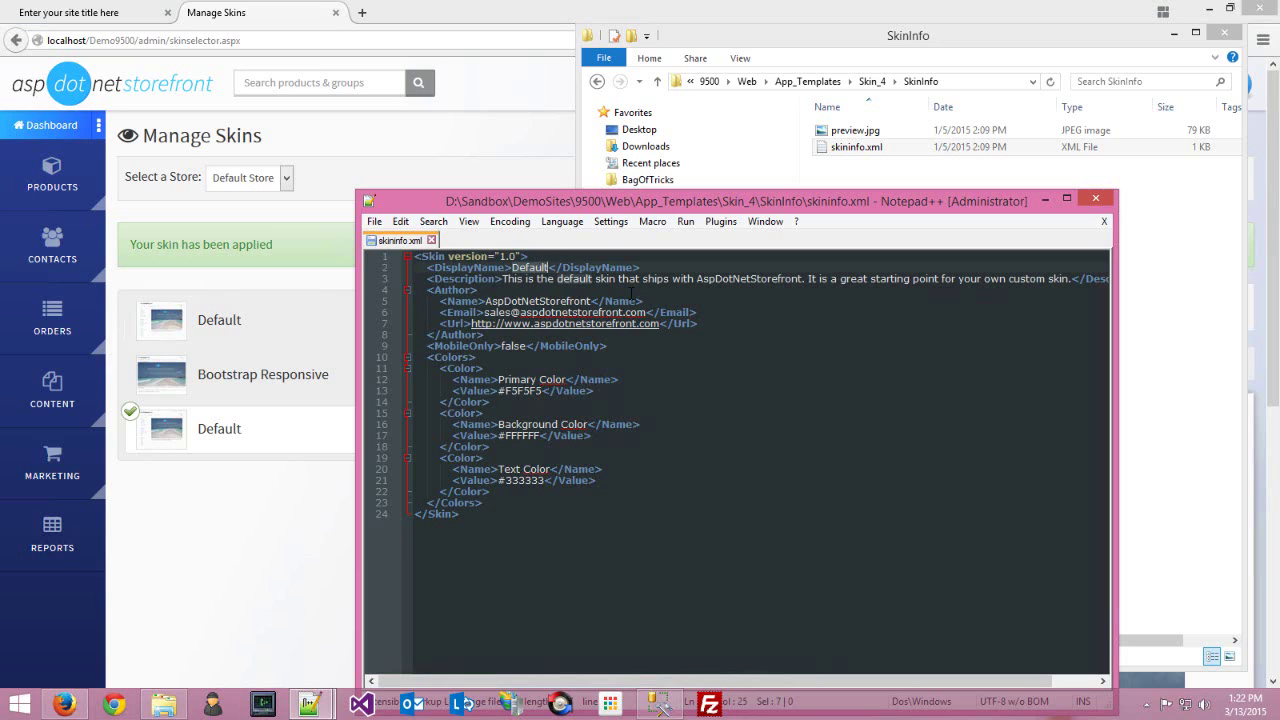
text(My Custom)
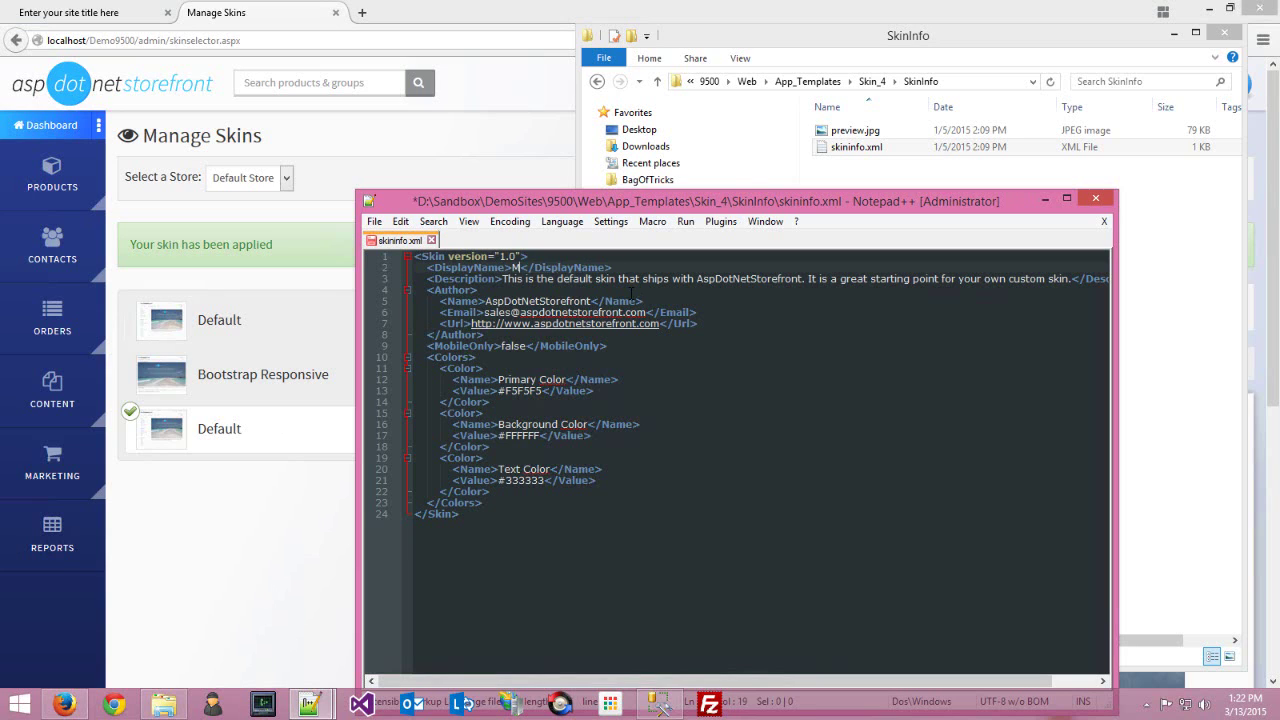
text( Skin)
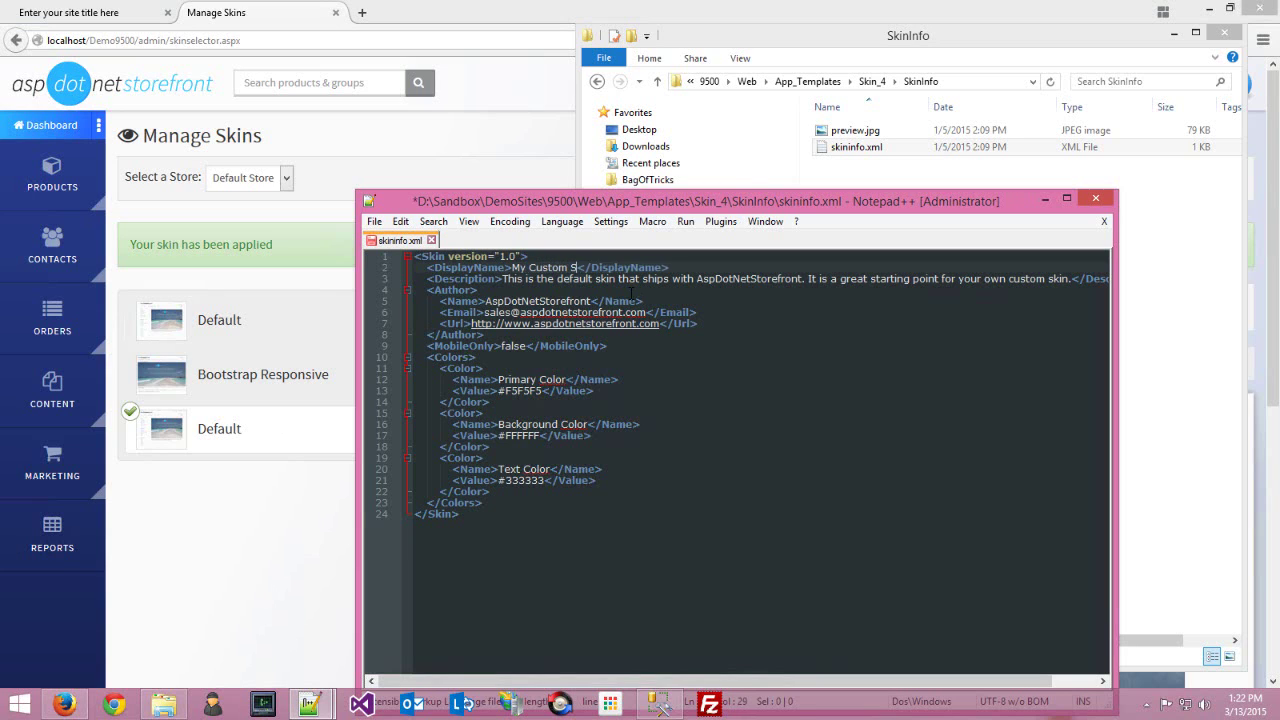
key(ctrl+s)
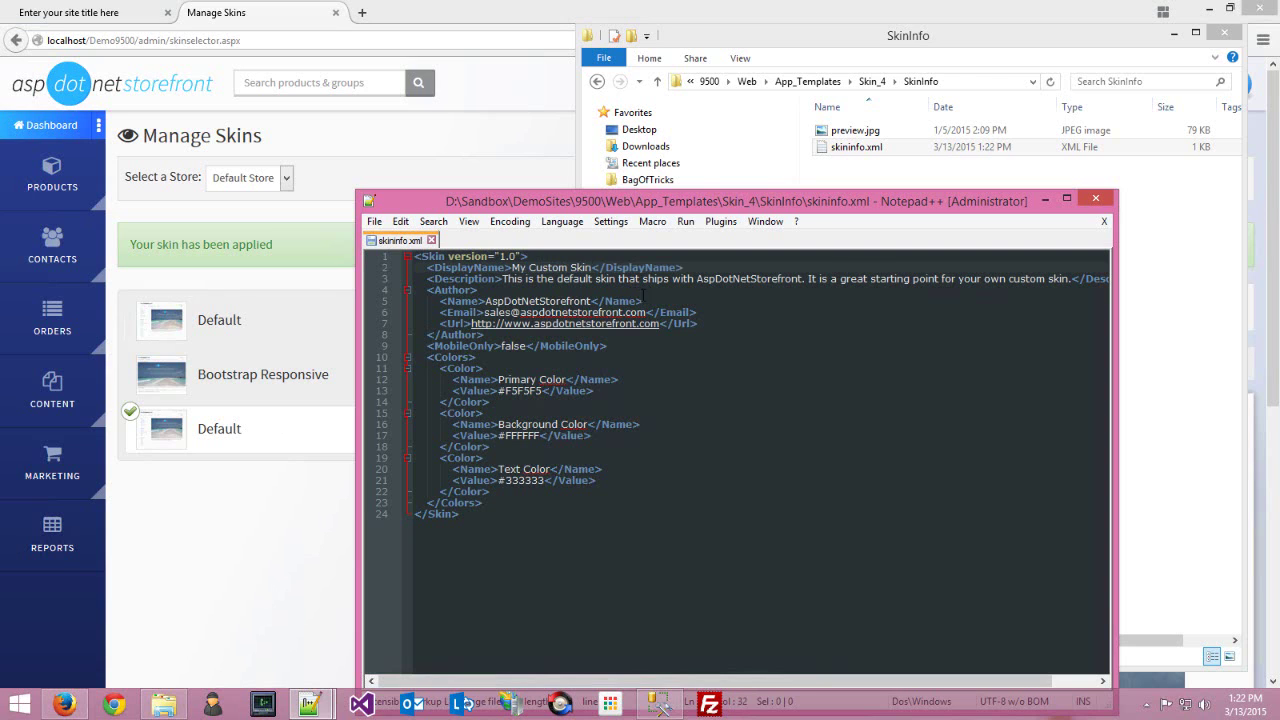